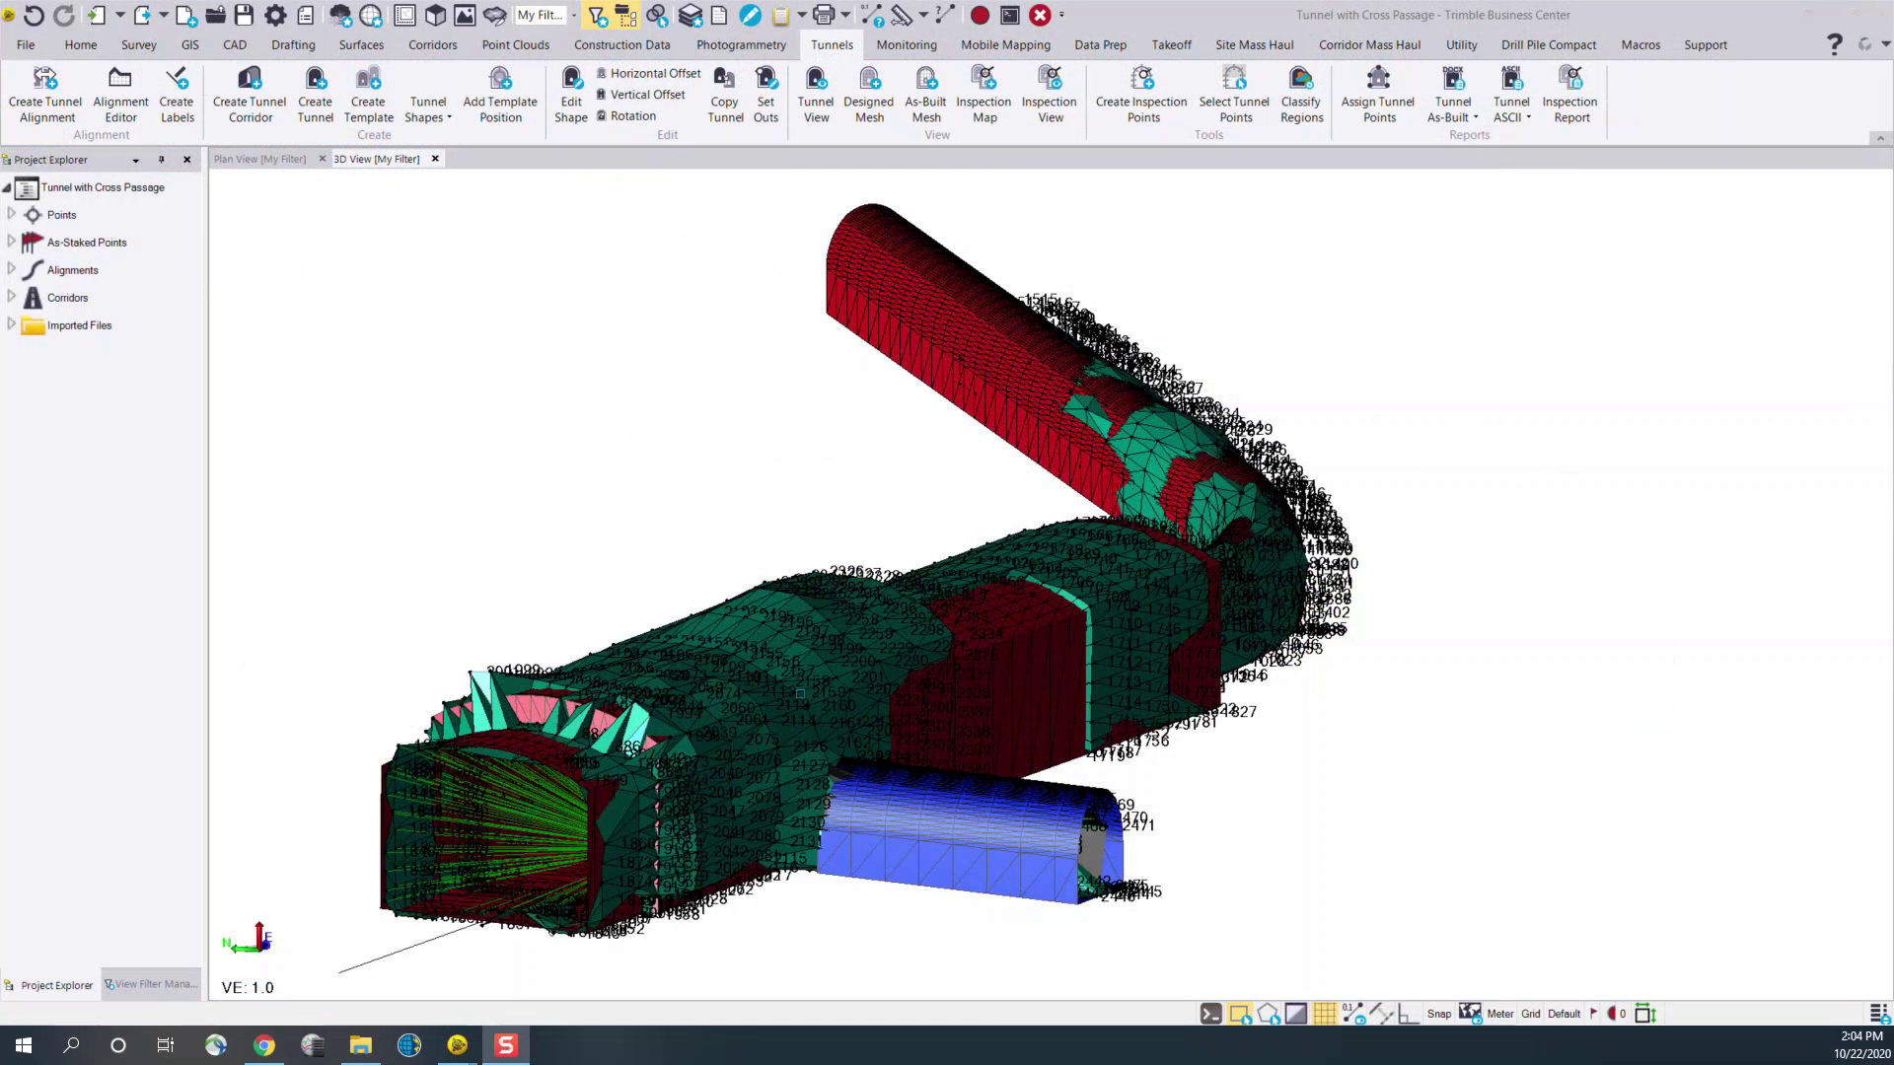
# Hide all Raw Data in the My Filter view filter so only the tunnel meshes are shown without point labels
pyautogui.scroll(3, 800, 693)
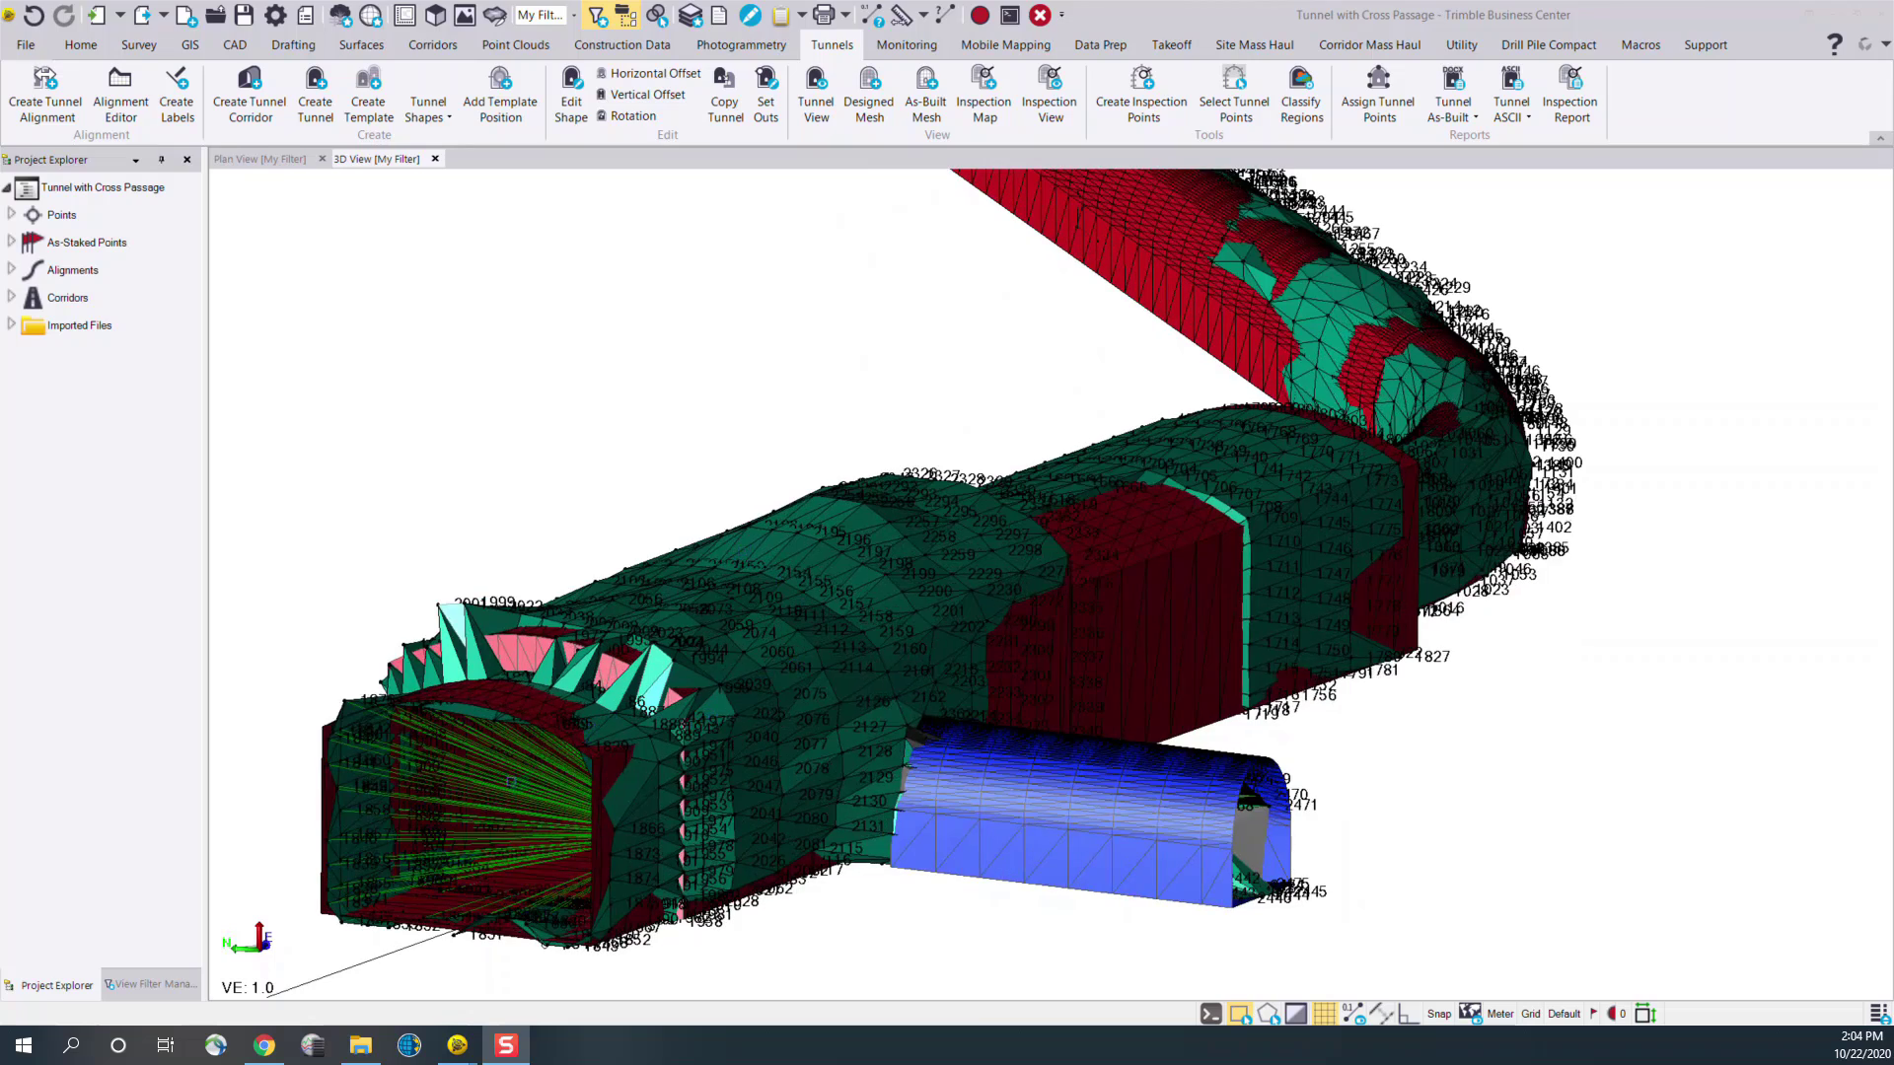
pyautogui.moveTo(750, 789); pyautogui.dragTo(475, 819, button='middle')
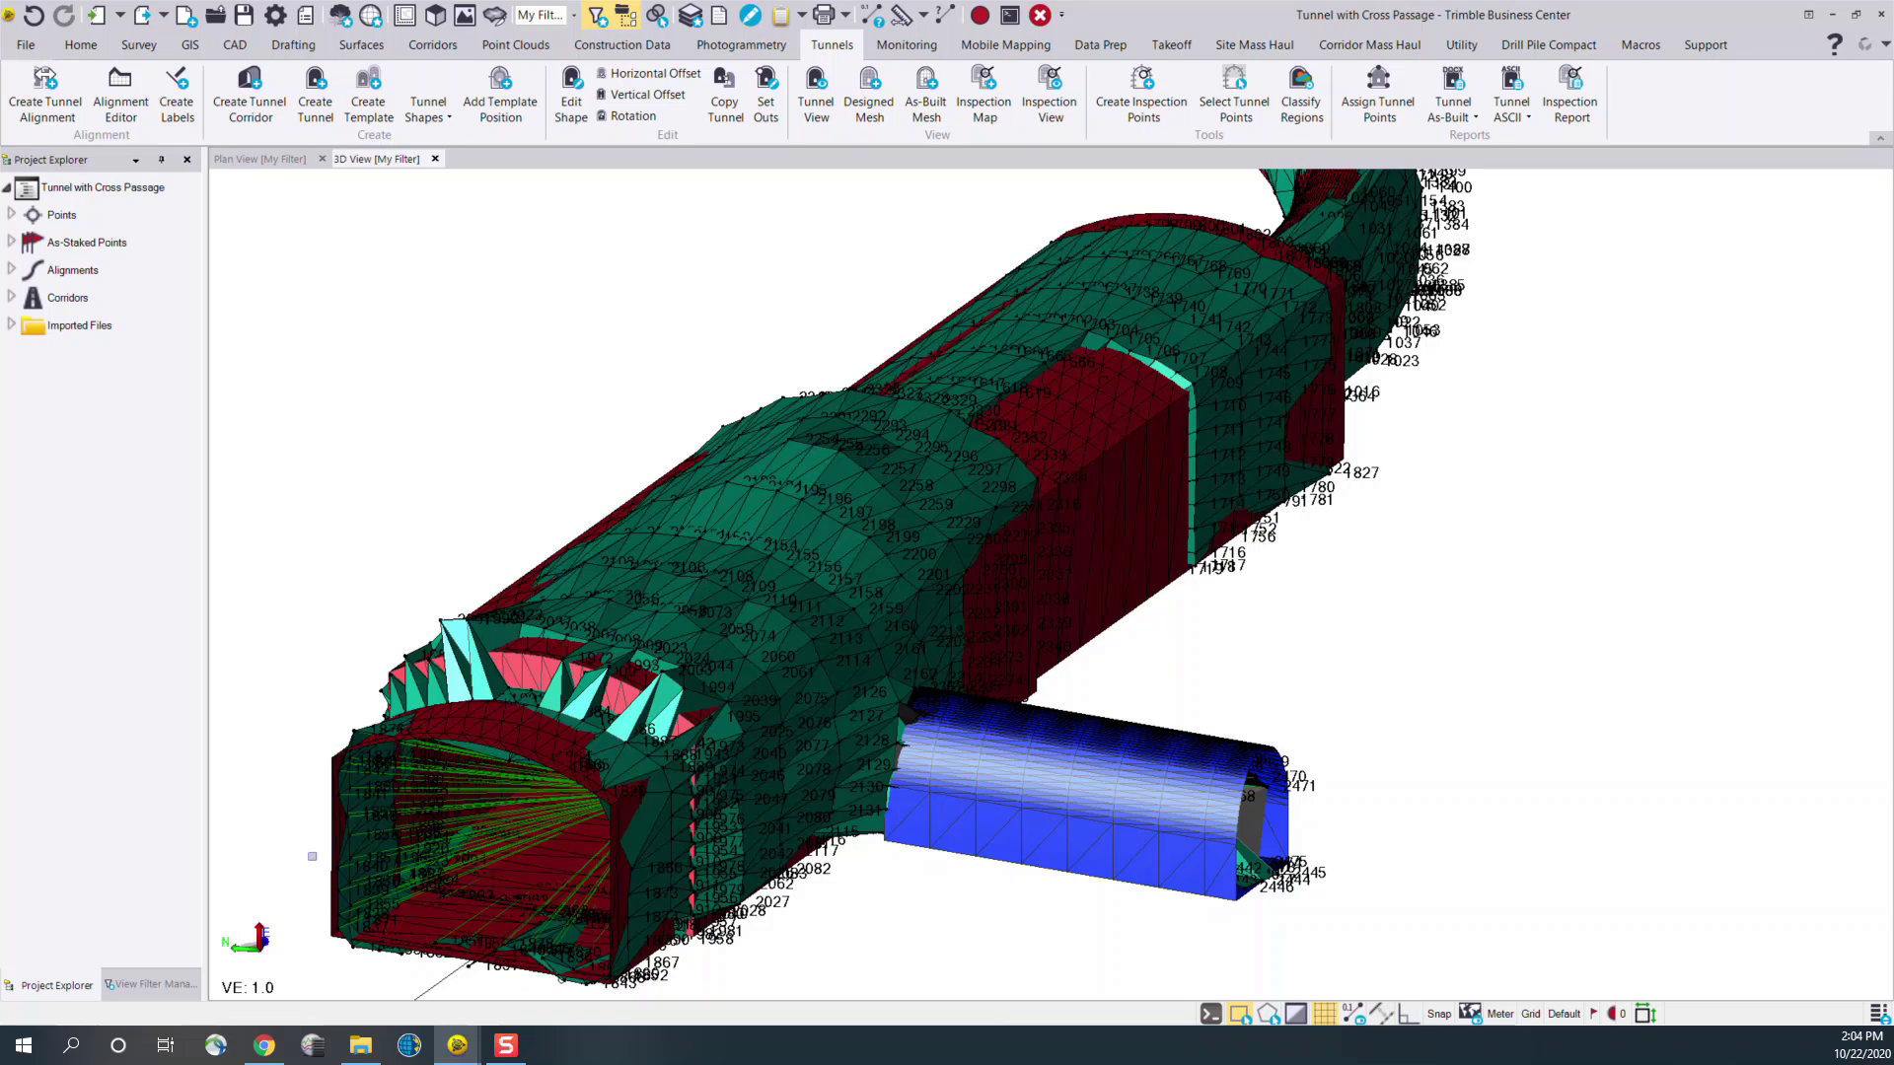
pyautogui.click(158, 984)
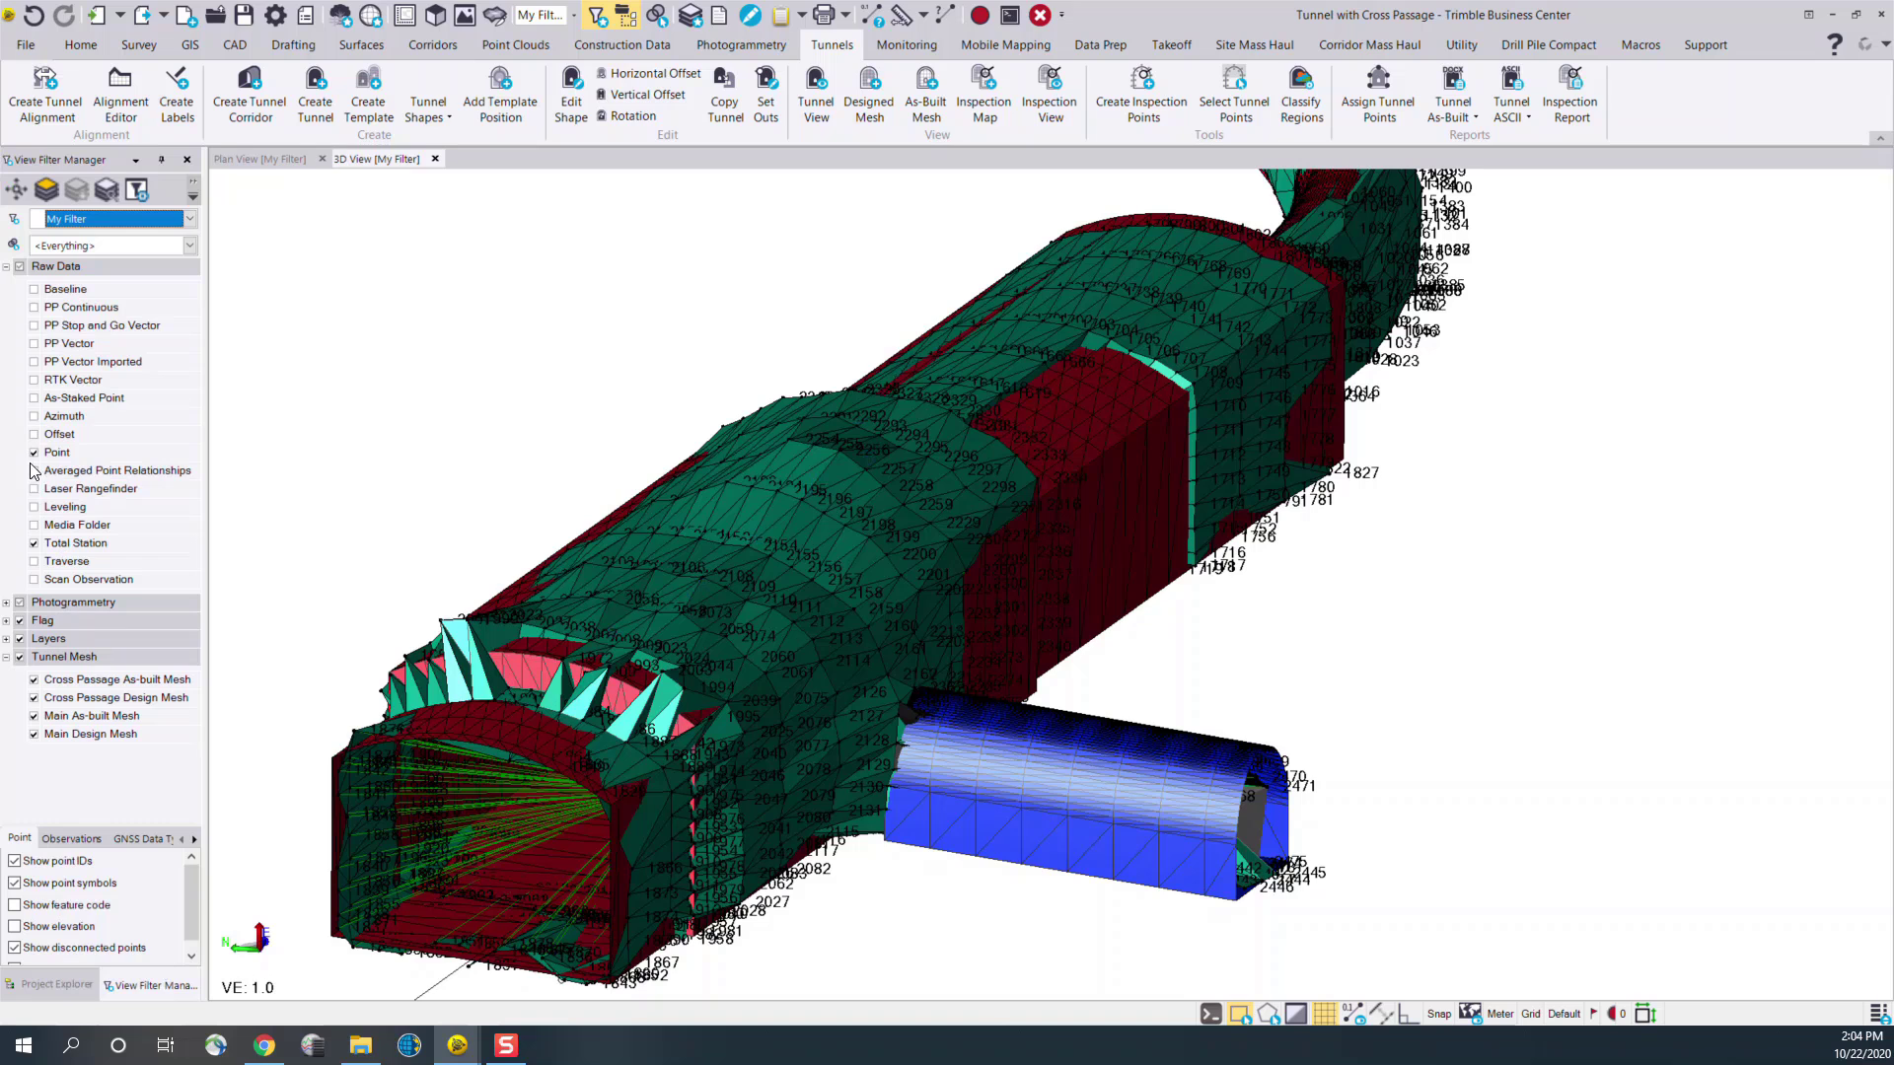
pyautogui.click(20, 266)
pyautogui.click(6, 267)
pyautogui.scroll(-2, 858, 533)
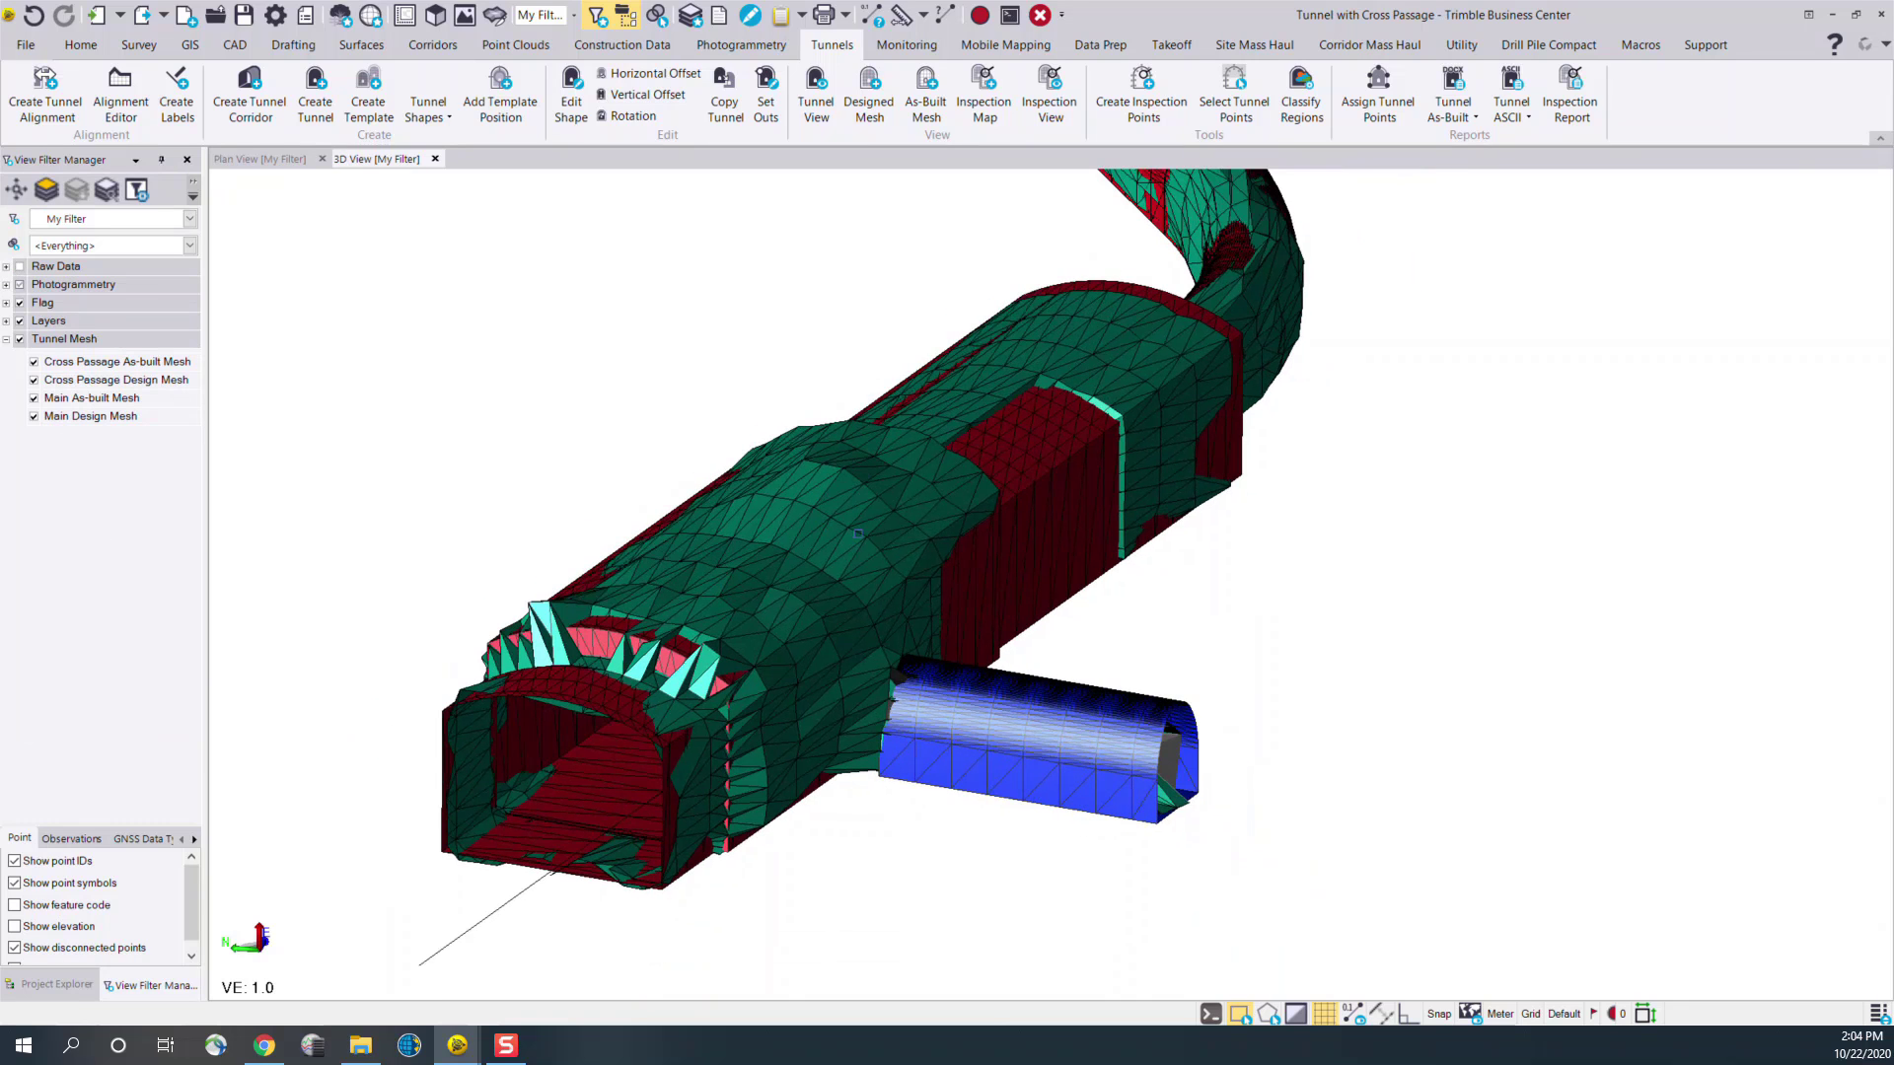
# Start a tunnel inspection map named Excavation Inspection with the classification Design-Excavation
pyautogui.moveTo(858, 533); pyautogui.dragTo(972, 427, button='middle')
pyautogui.scroll(2, 887, 617)
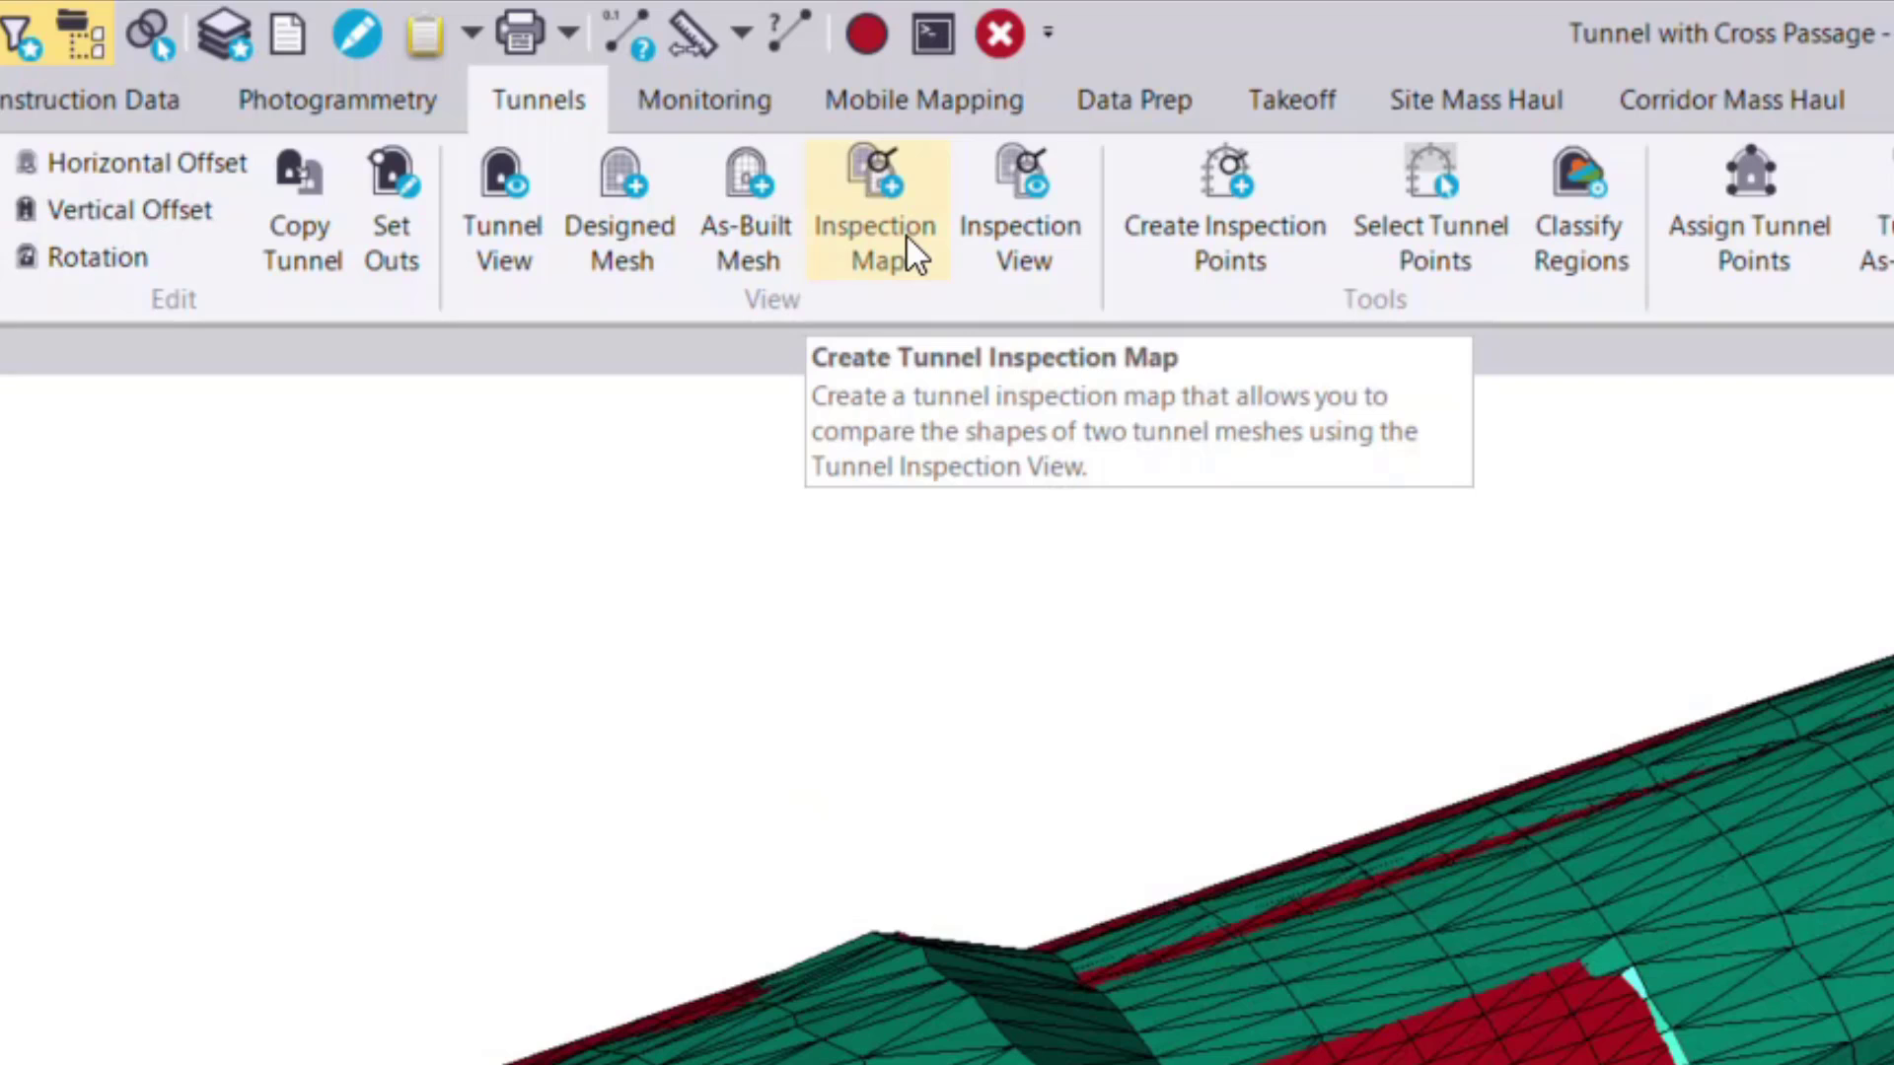
pyautogui.click(907, 239)
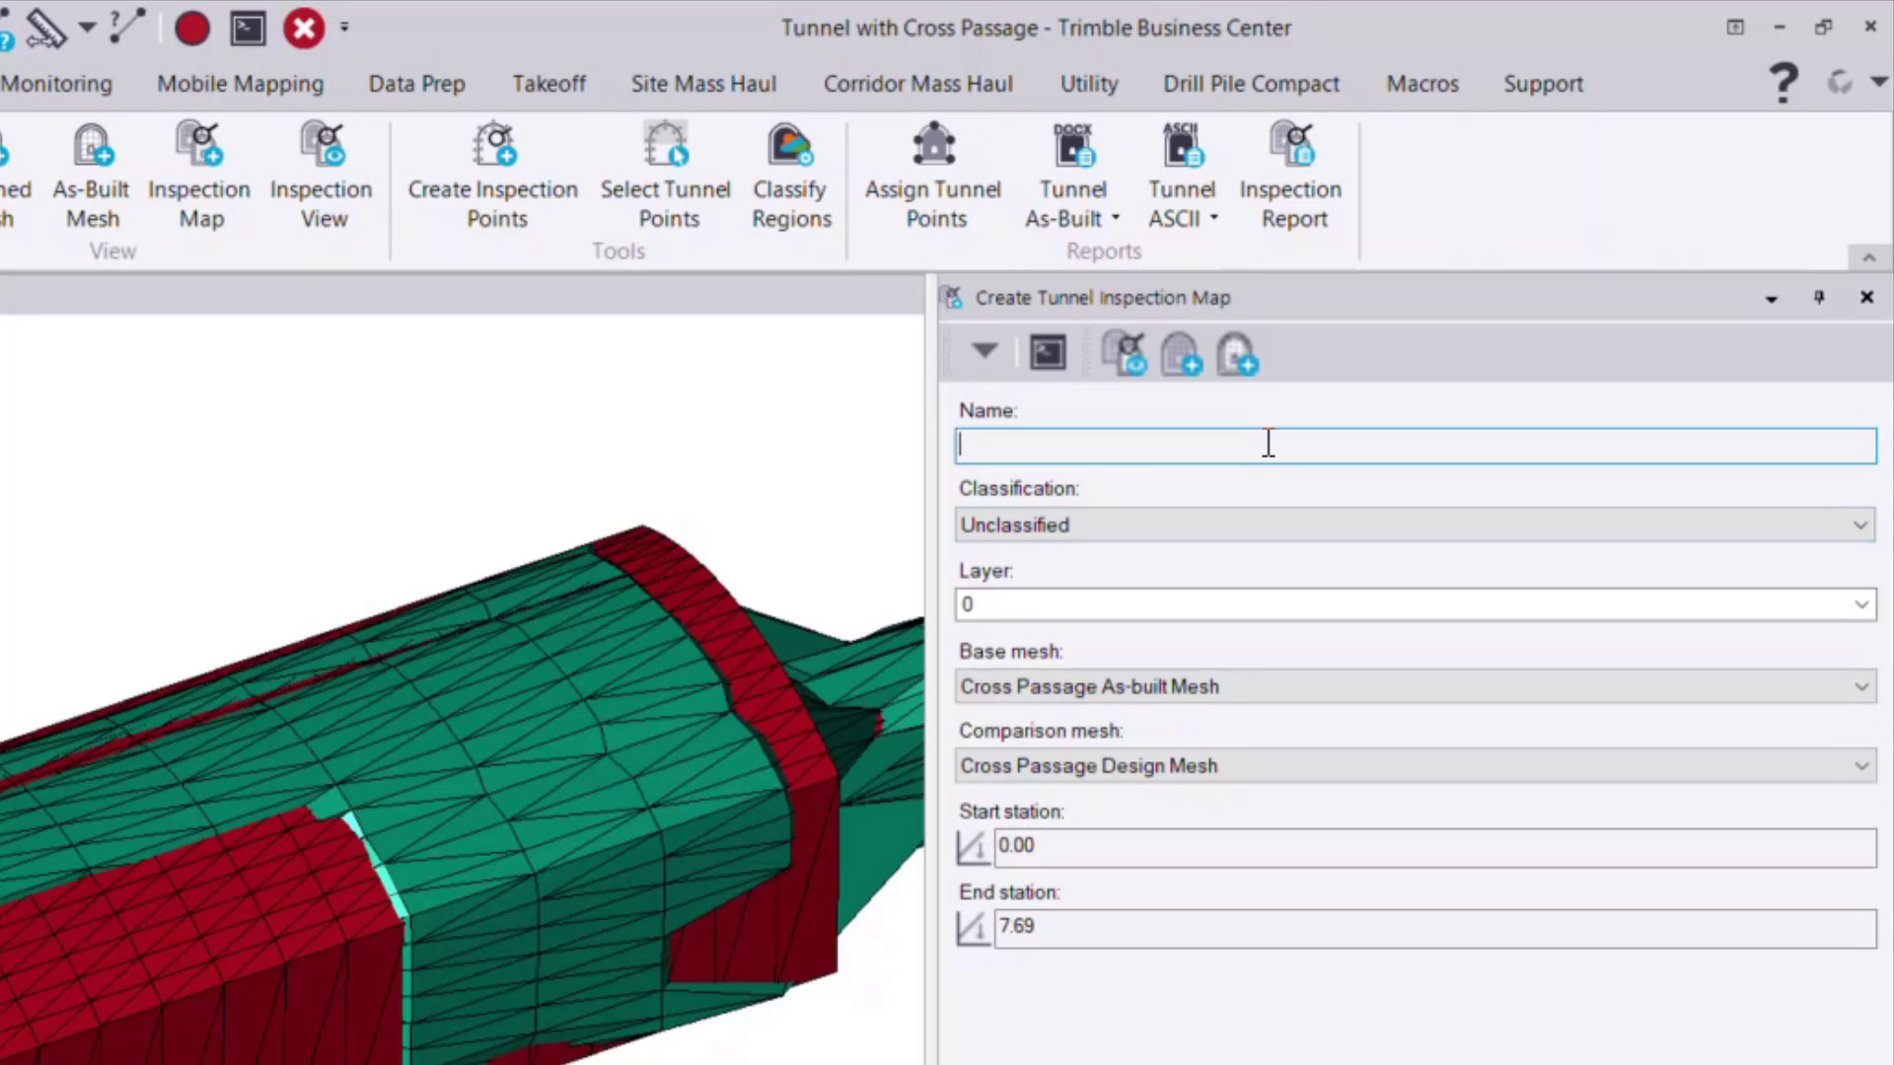
pyautogui.write('Excavation Inspection')
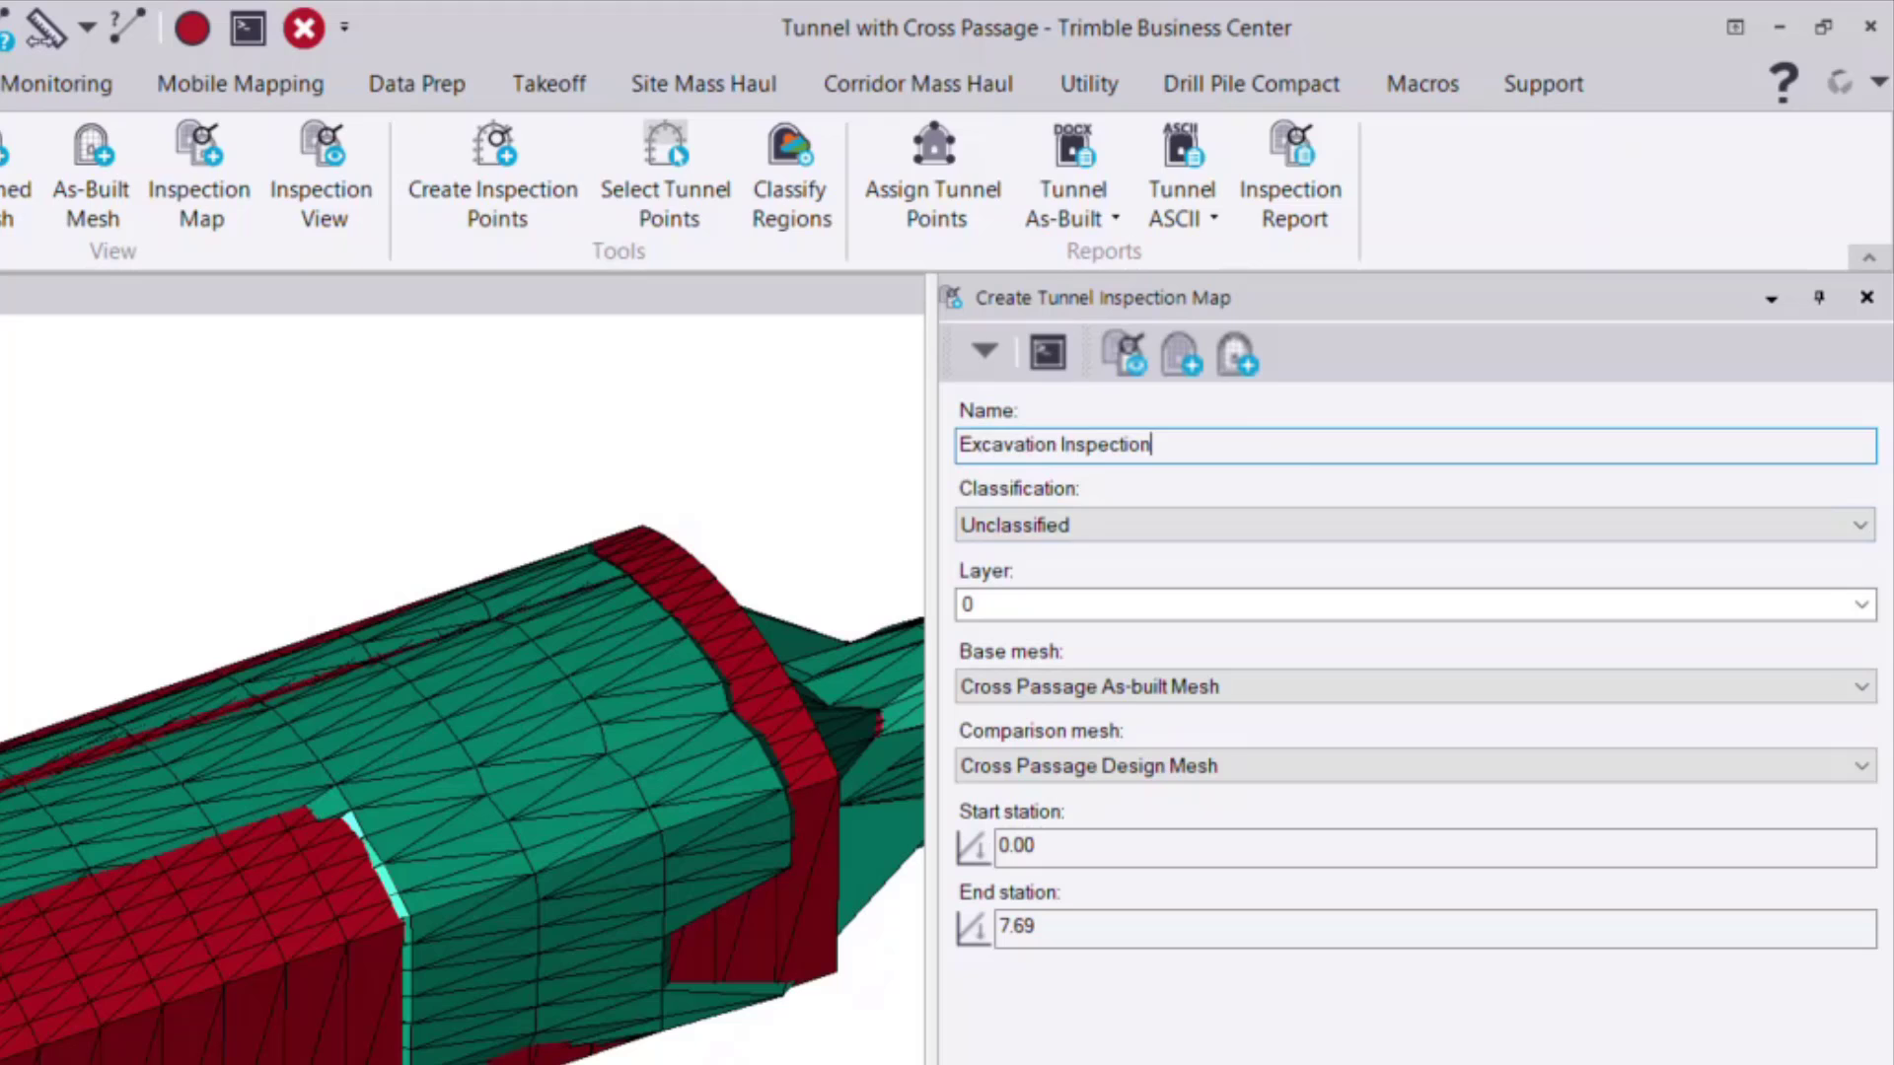
pyautogui.click(1368, 510)
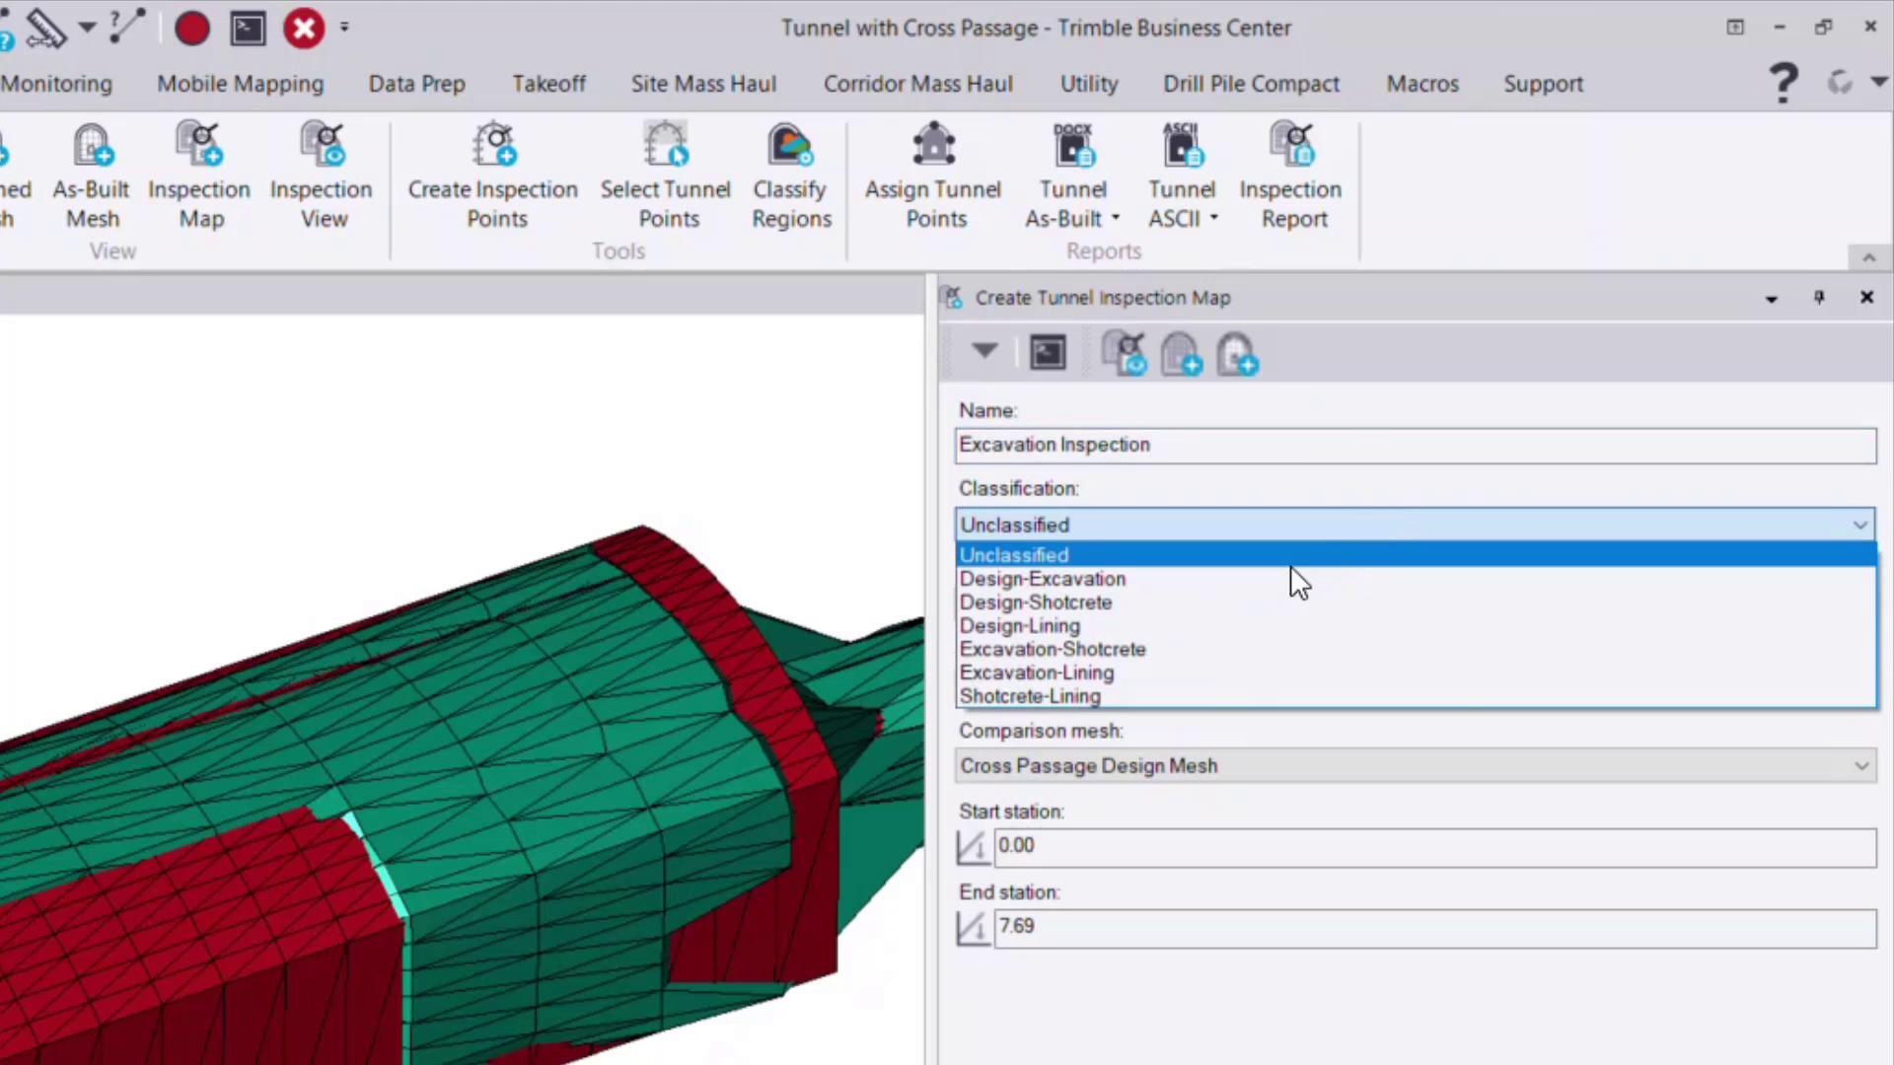
pyautogui.click(1093, 582)
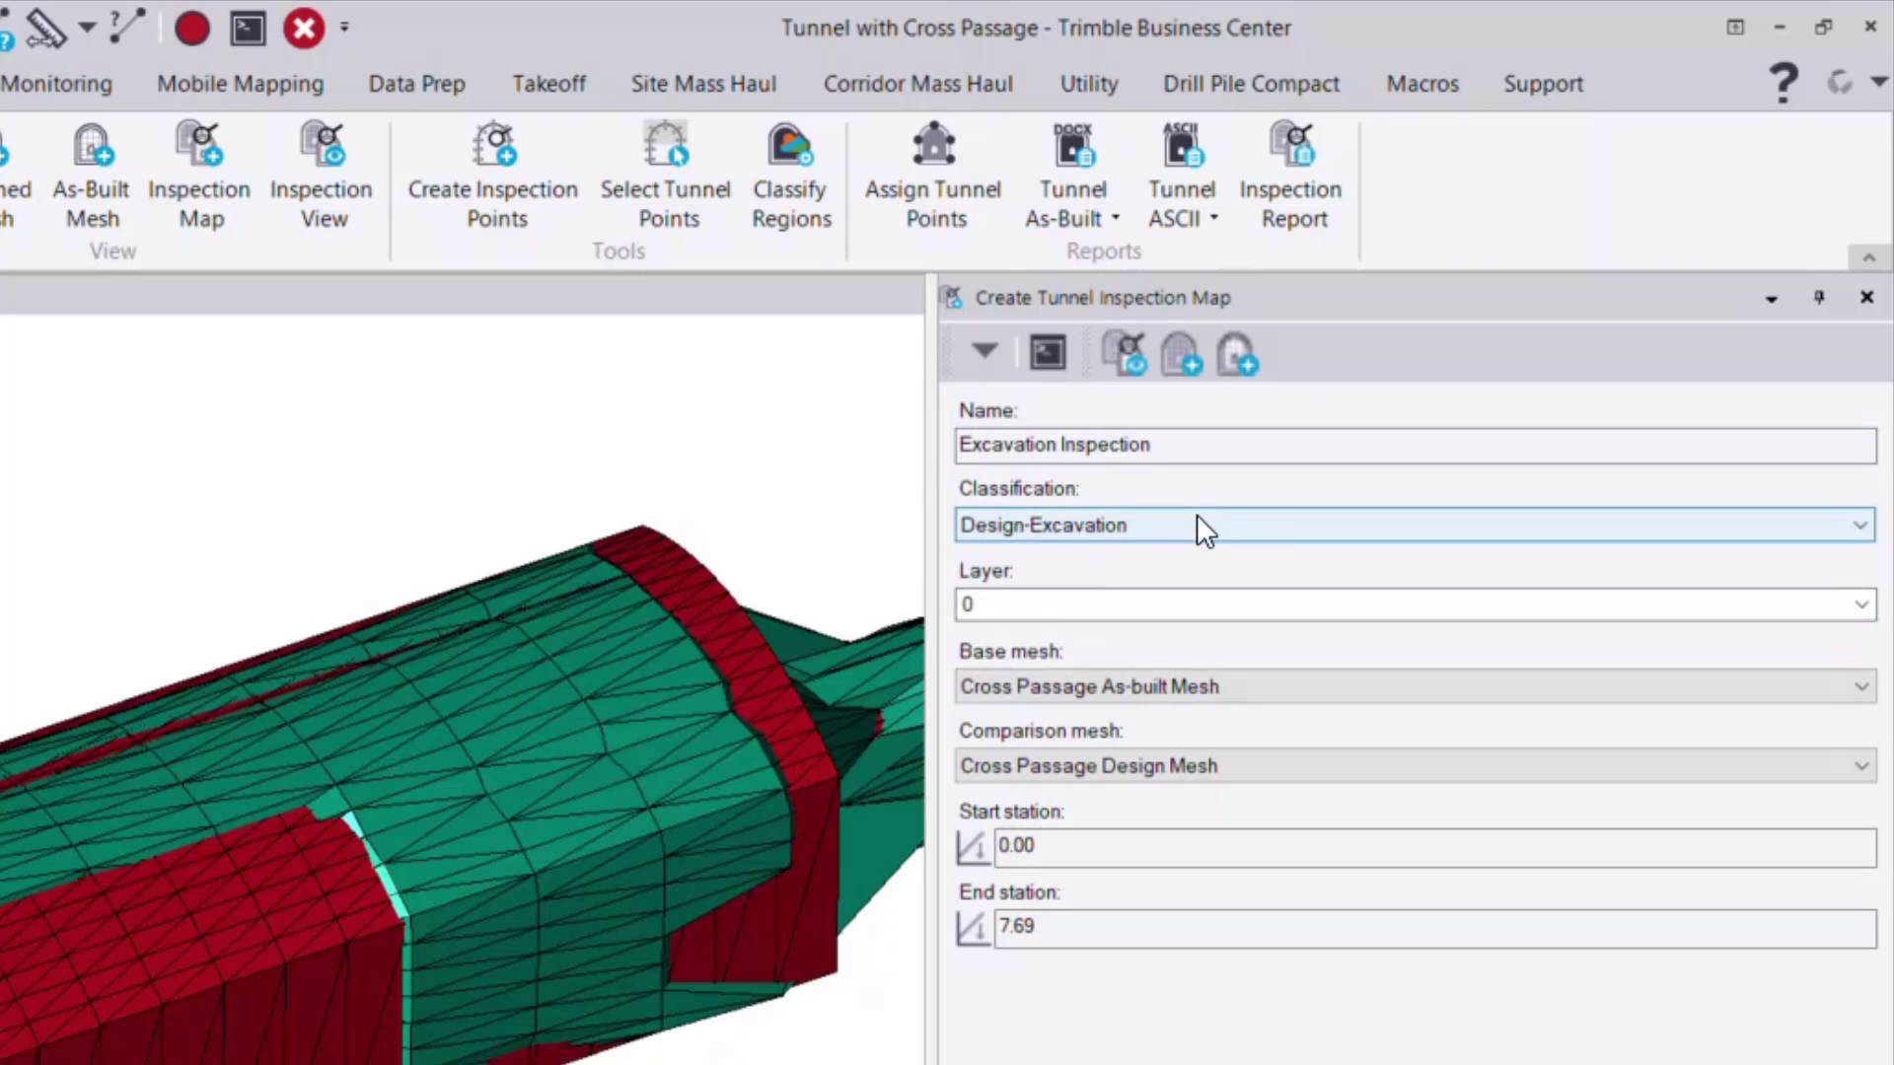
# Create a new layer named Inspection and assign the inspection map to it
pyautogui.click(1862, 604)
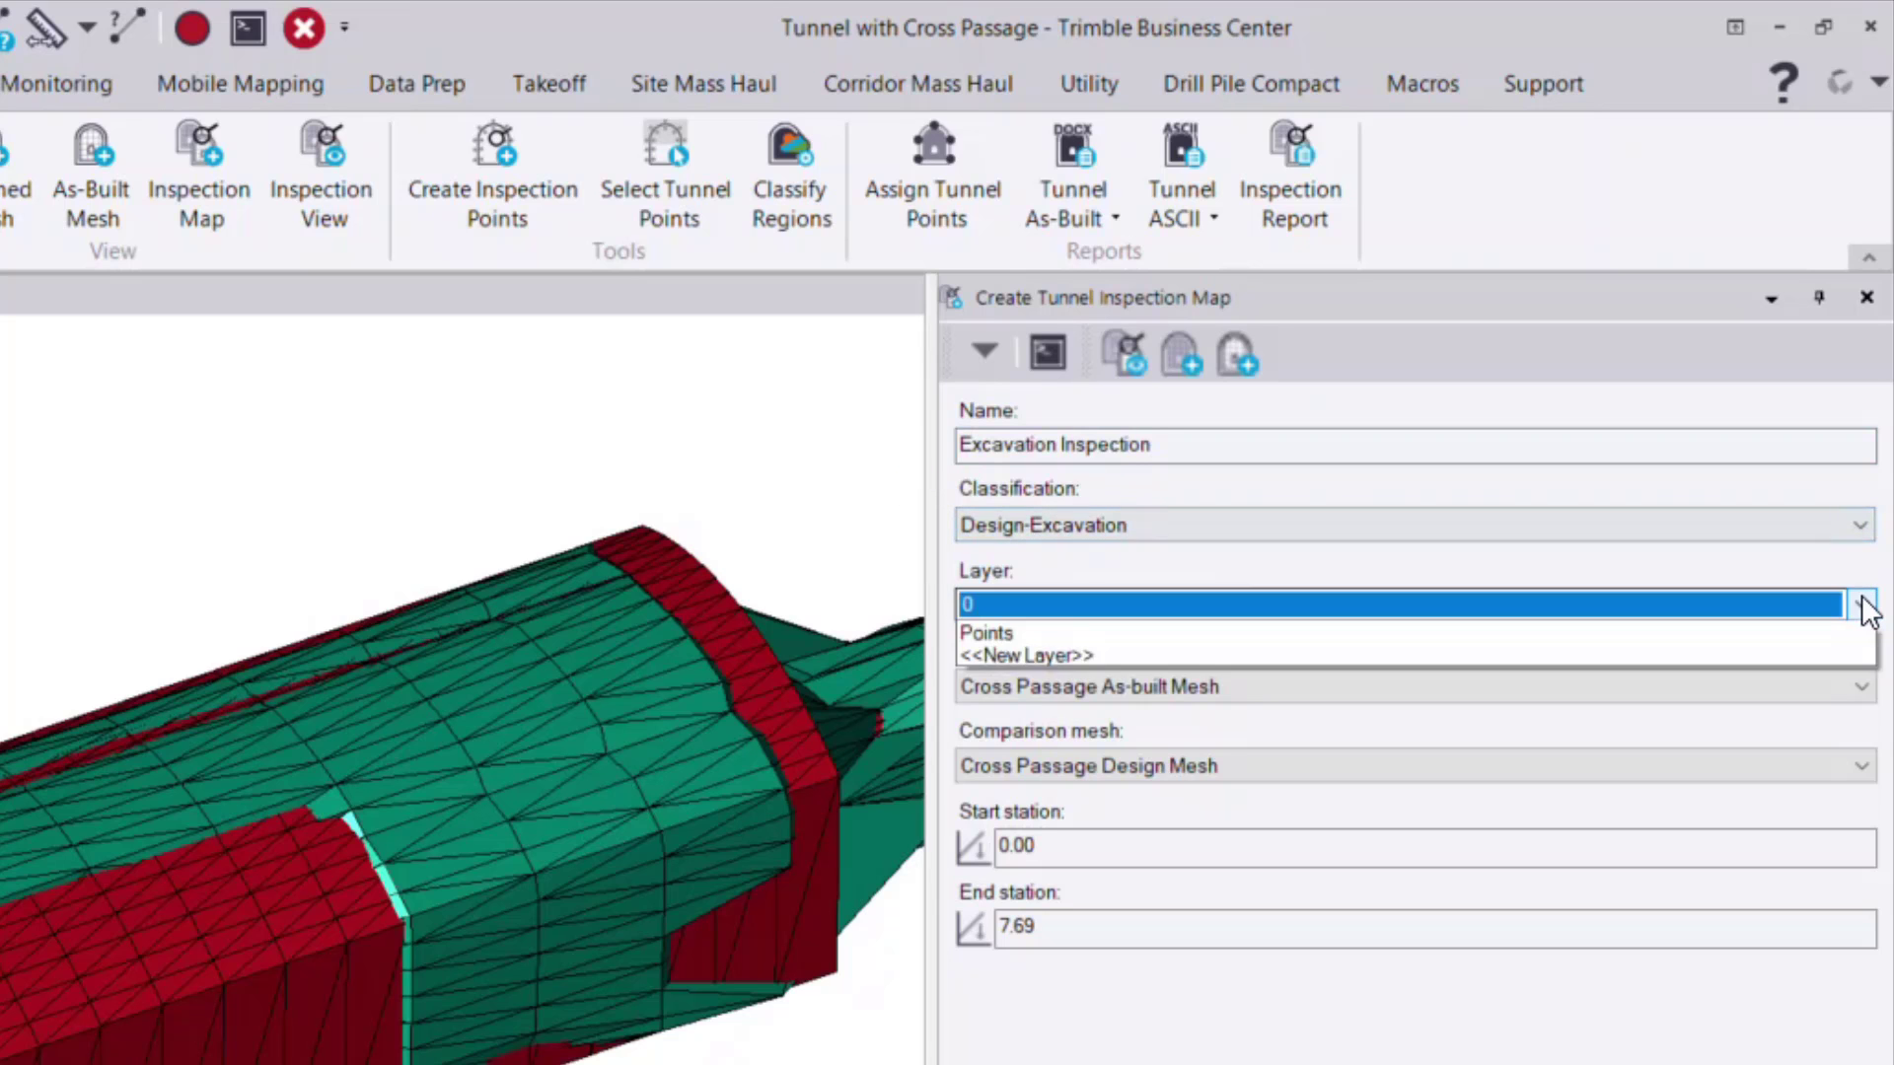
pyautogui.click(1081, 654)
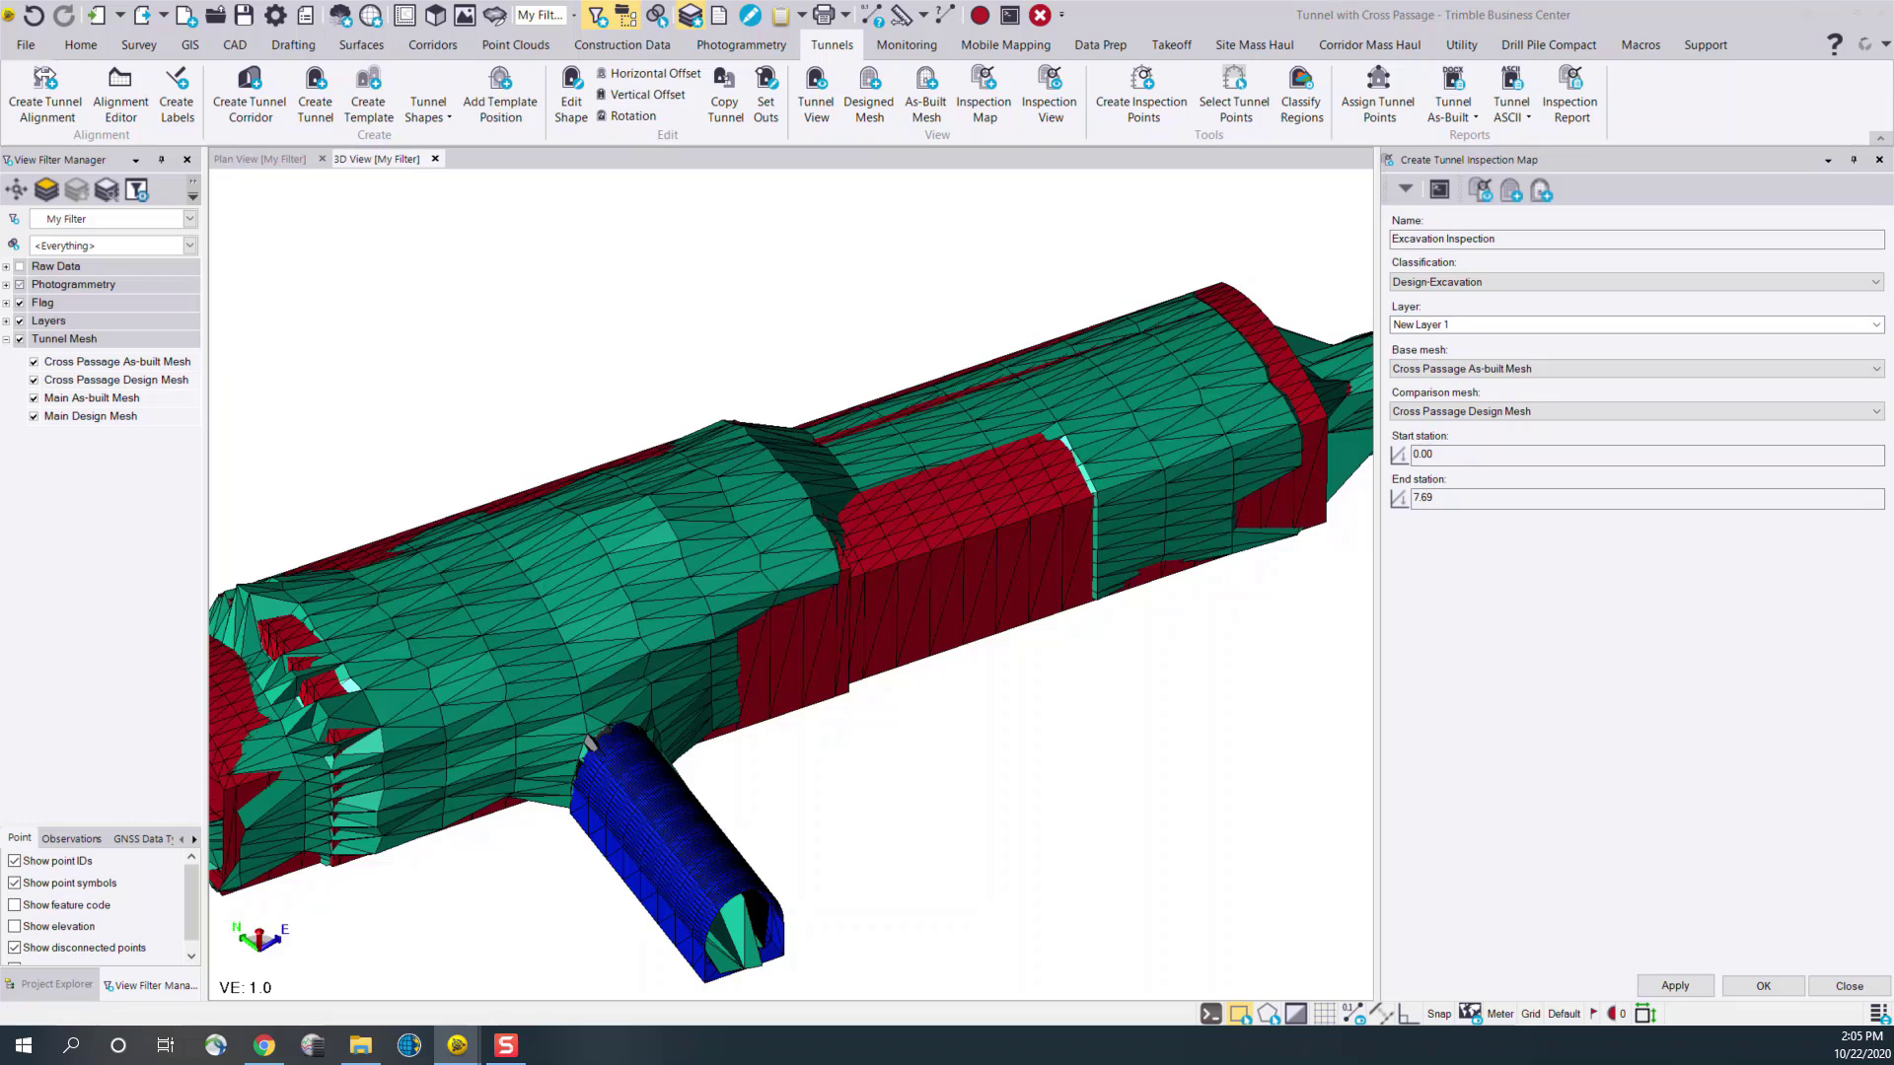
pyautogui.click(761, 513)
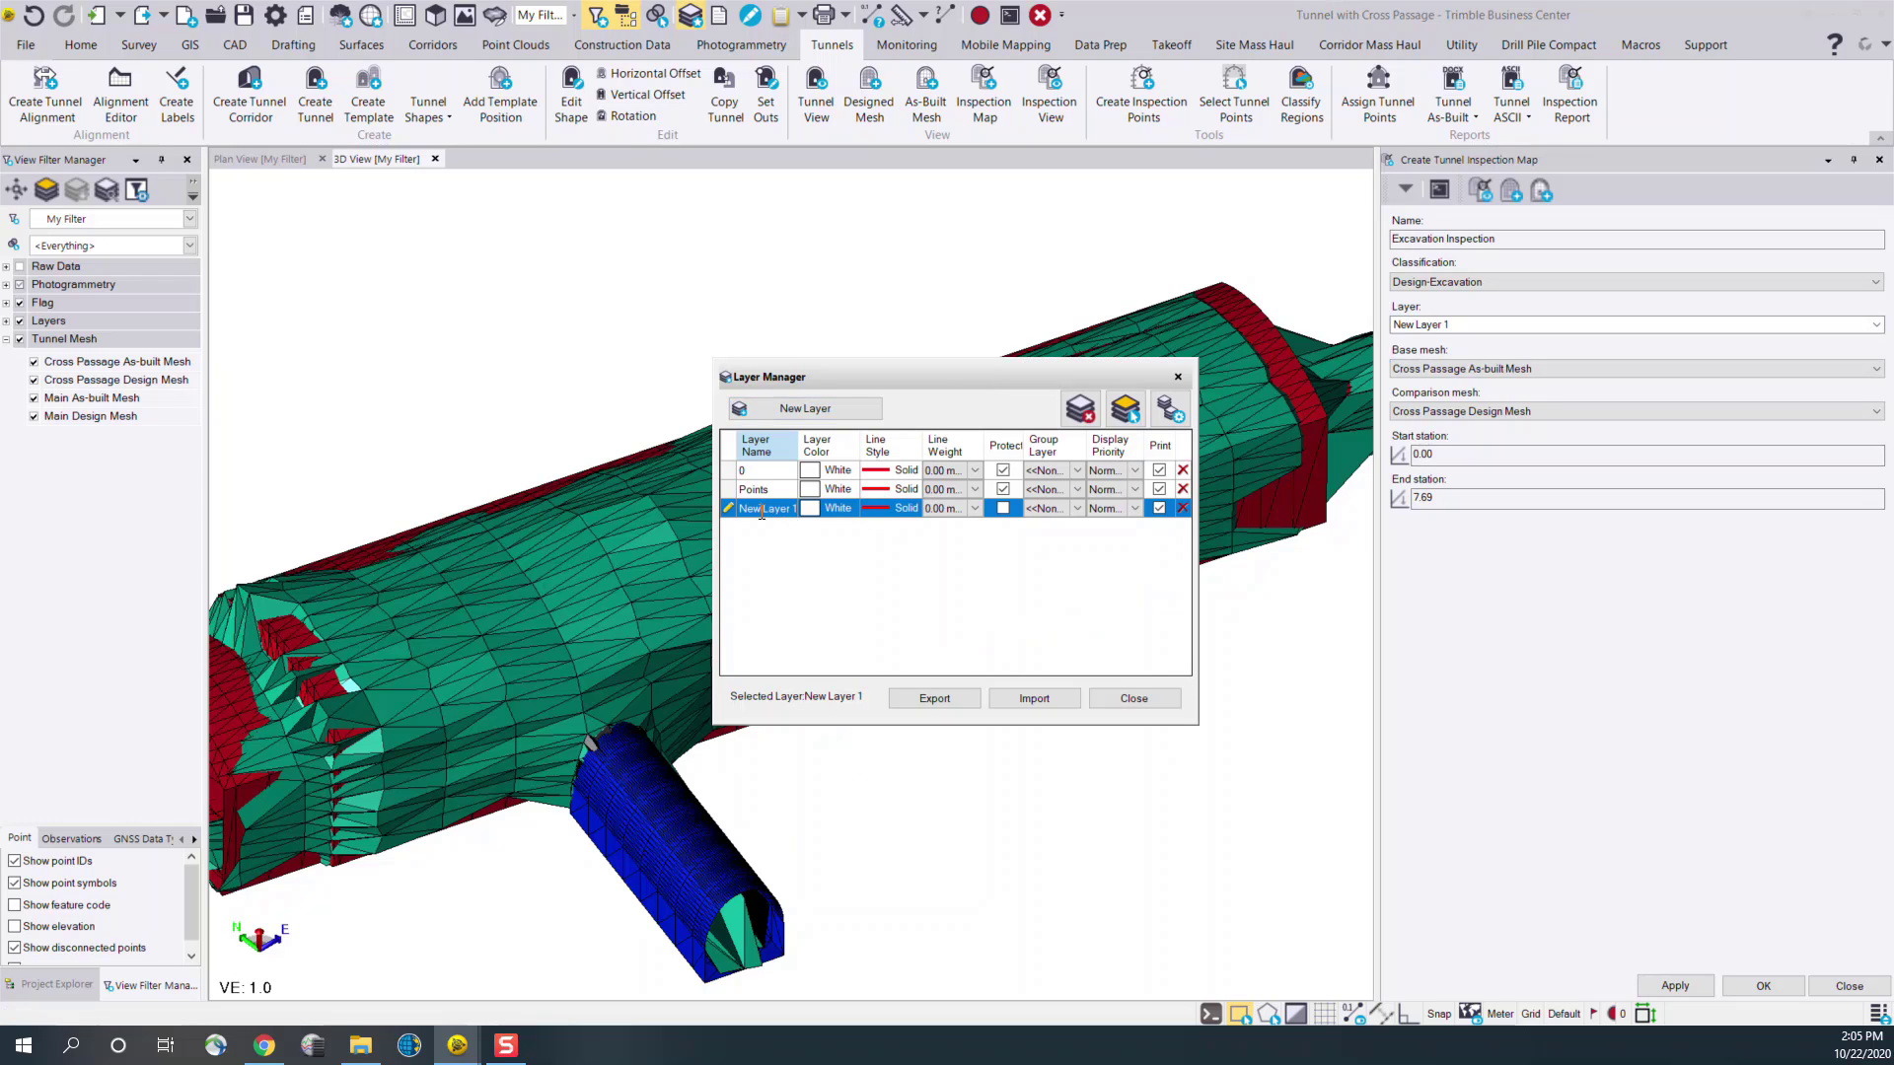
pyautogui.press('BackSpace')
pyautogui.write('Inspection')
pyautogui.click(1169, 698)
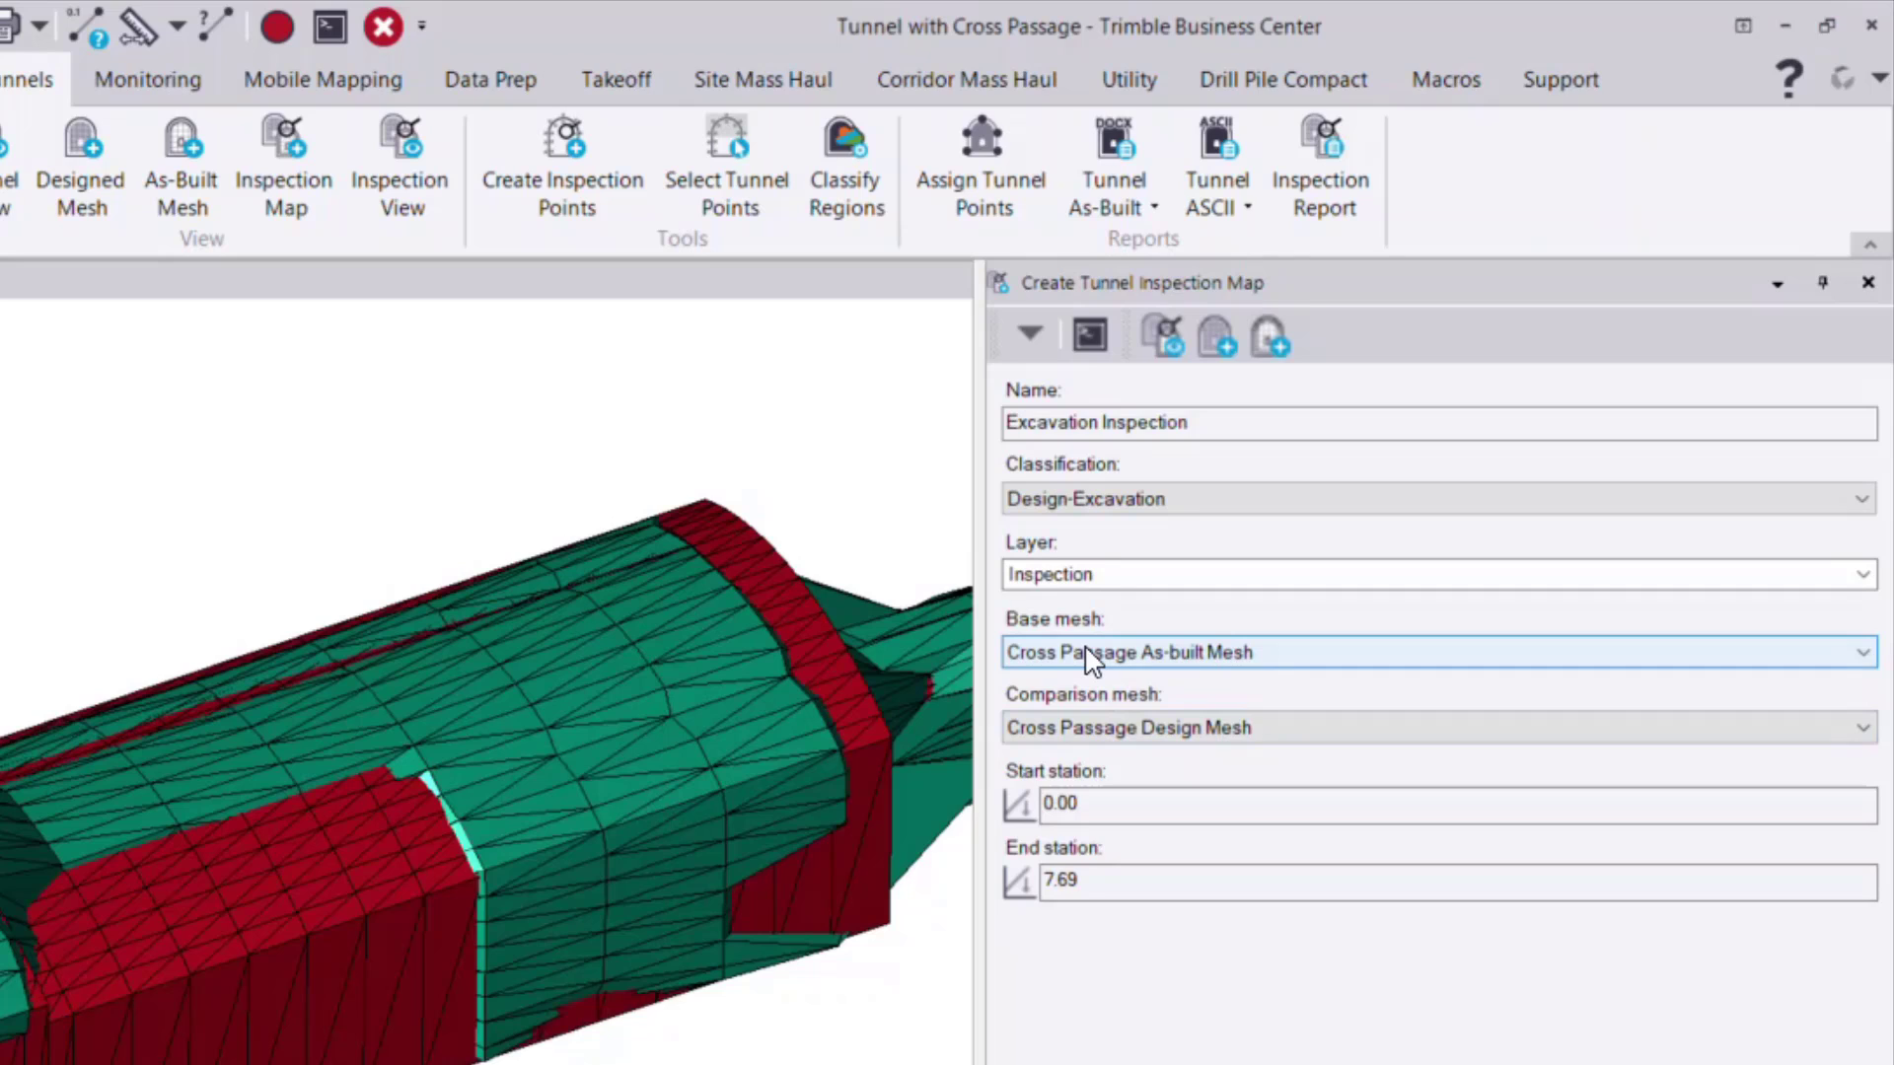
# Choose Main Design Mesh as the base mesh and pick start station 107.51 at the wide tunnel section's outer end in plan view
pyautogui.click(1090, 658)
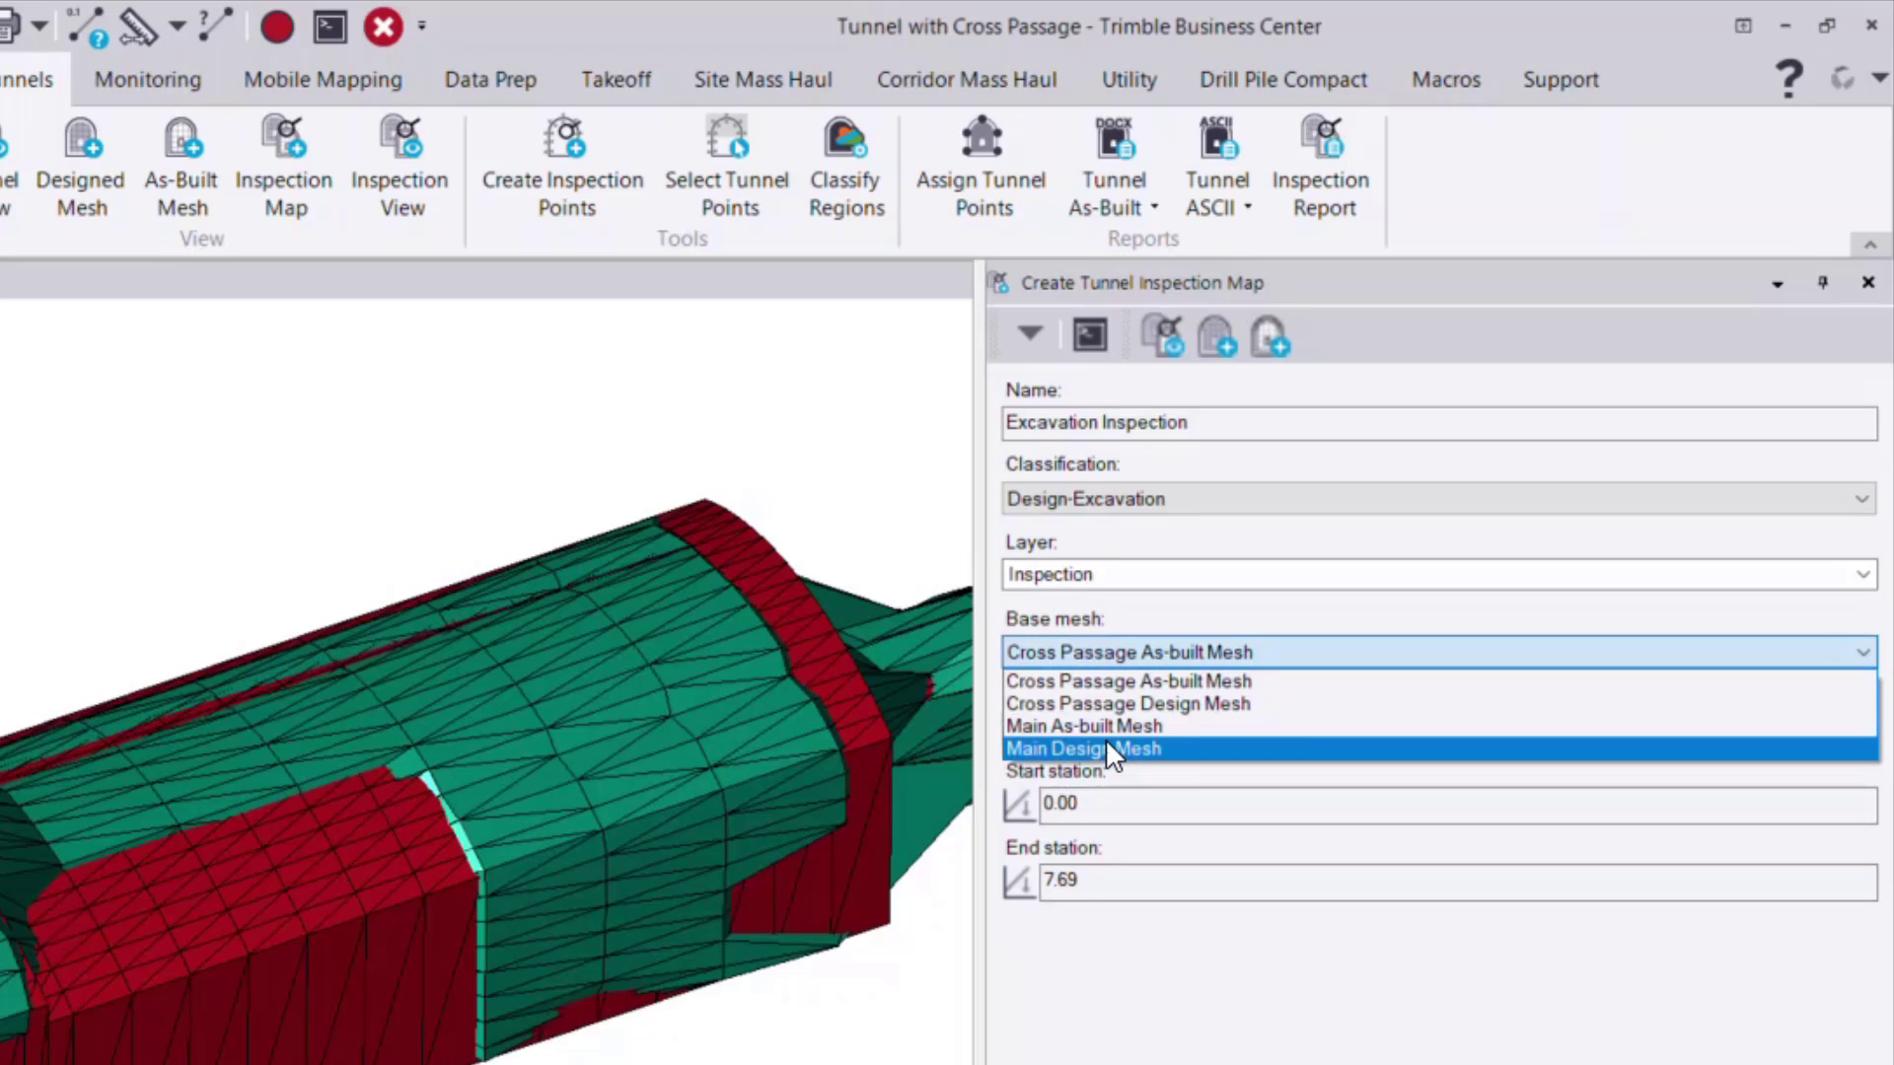
pyautogui.click(1082, 750)
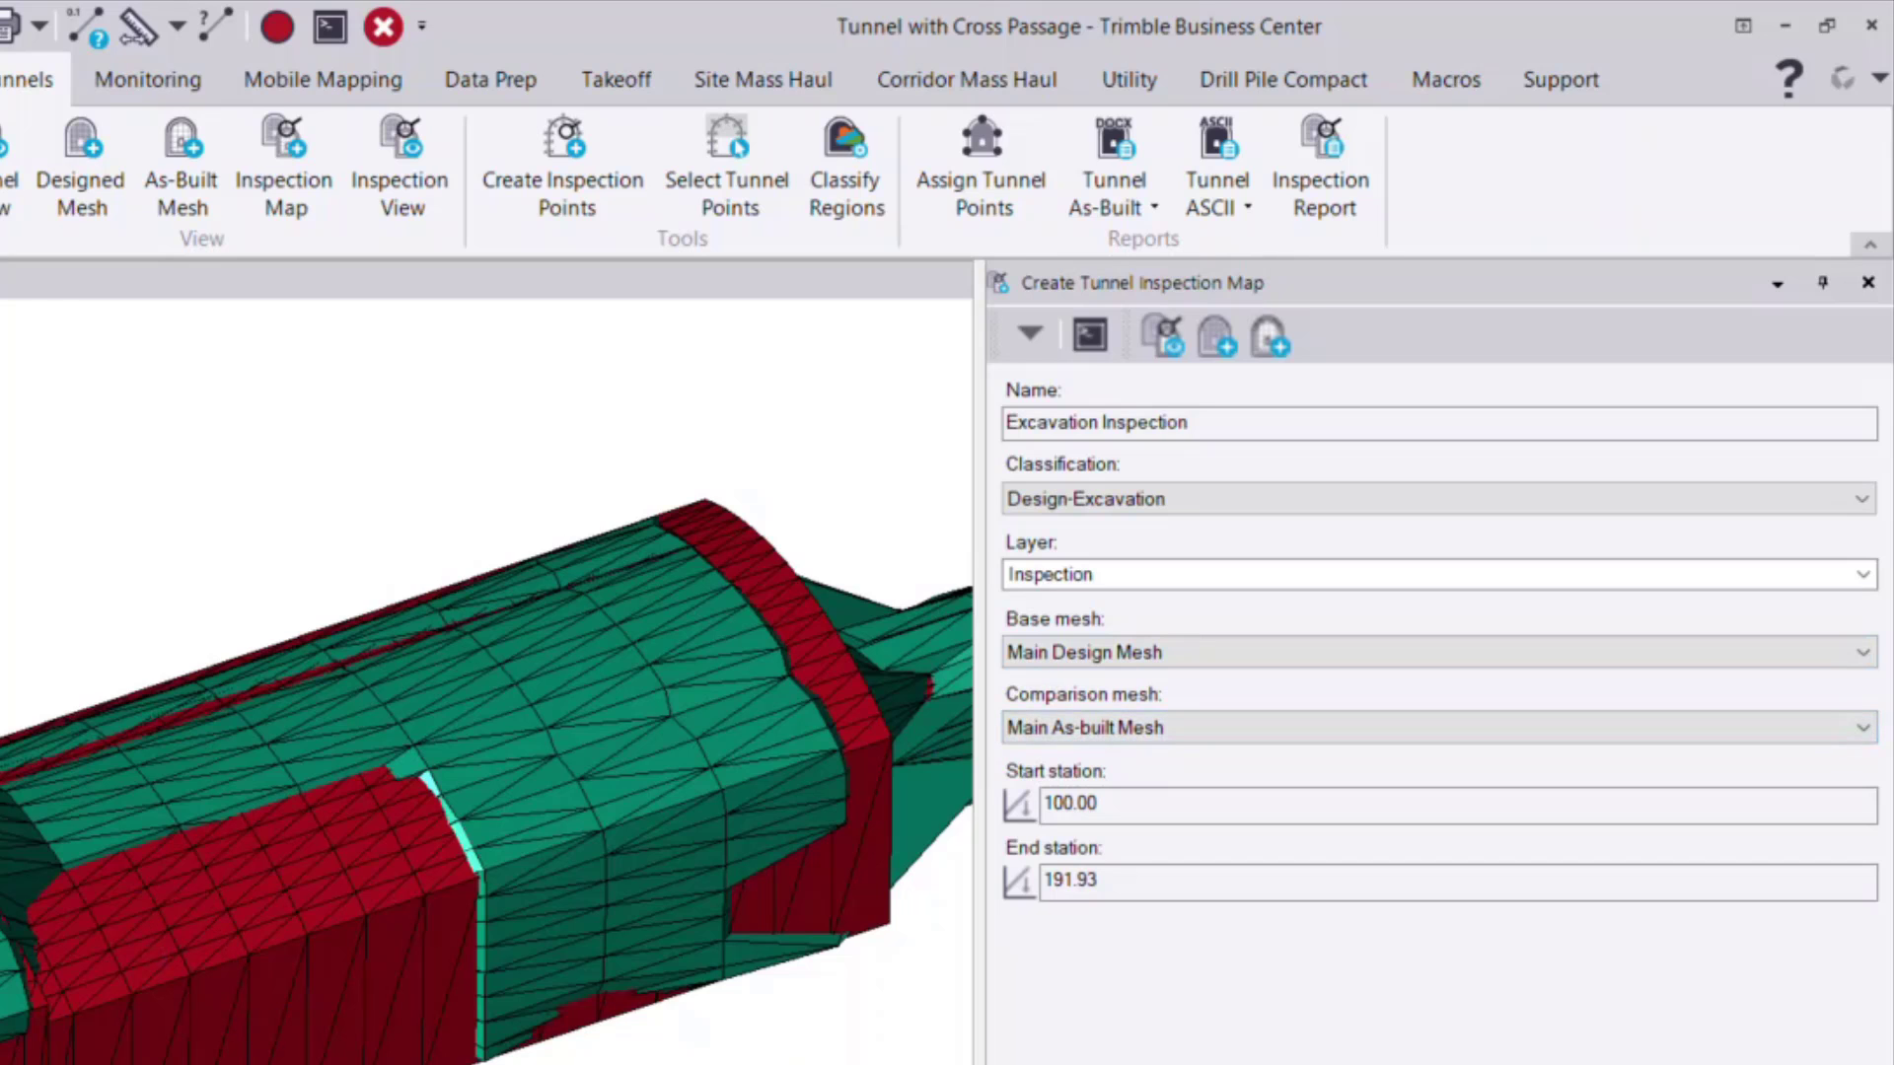
pyautogui.click(1183, 804)
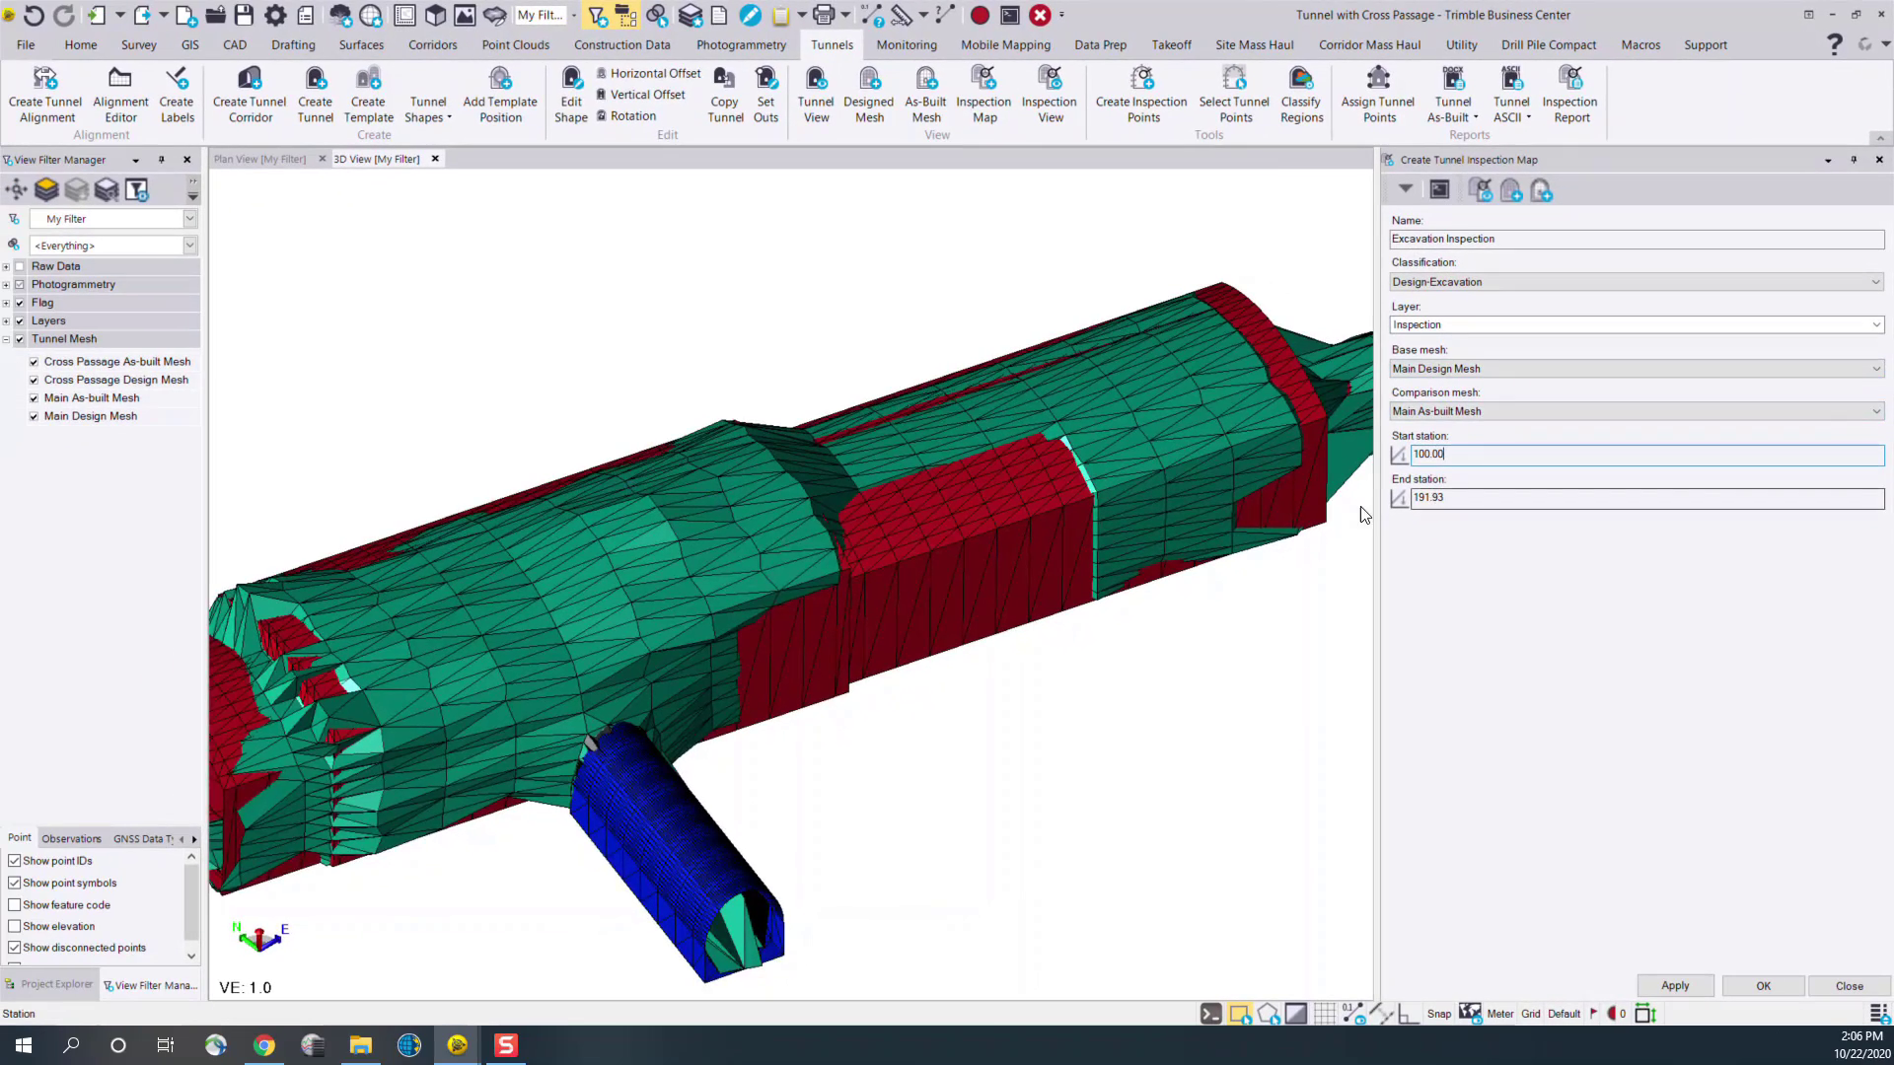
pyautogui.moveTo(1364, 514)
pyautogui.mouseDown()
pyautogui.moveTo(1150, 592)
pyautogui.moveTo(1097, 583)
pyautogui.mouseUp()
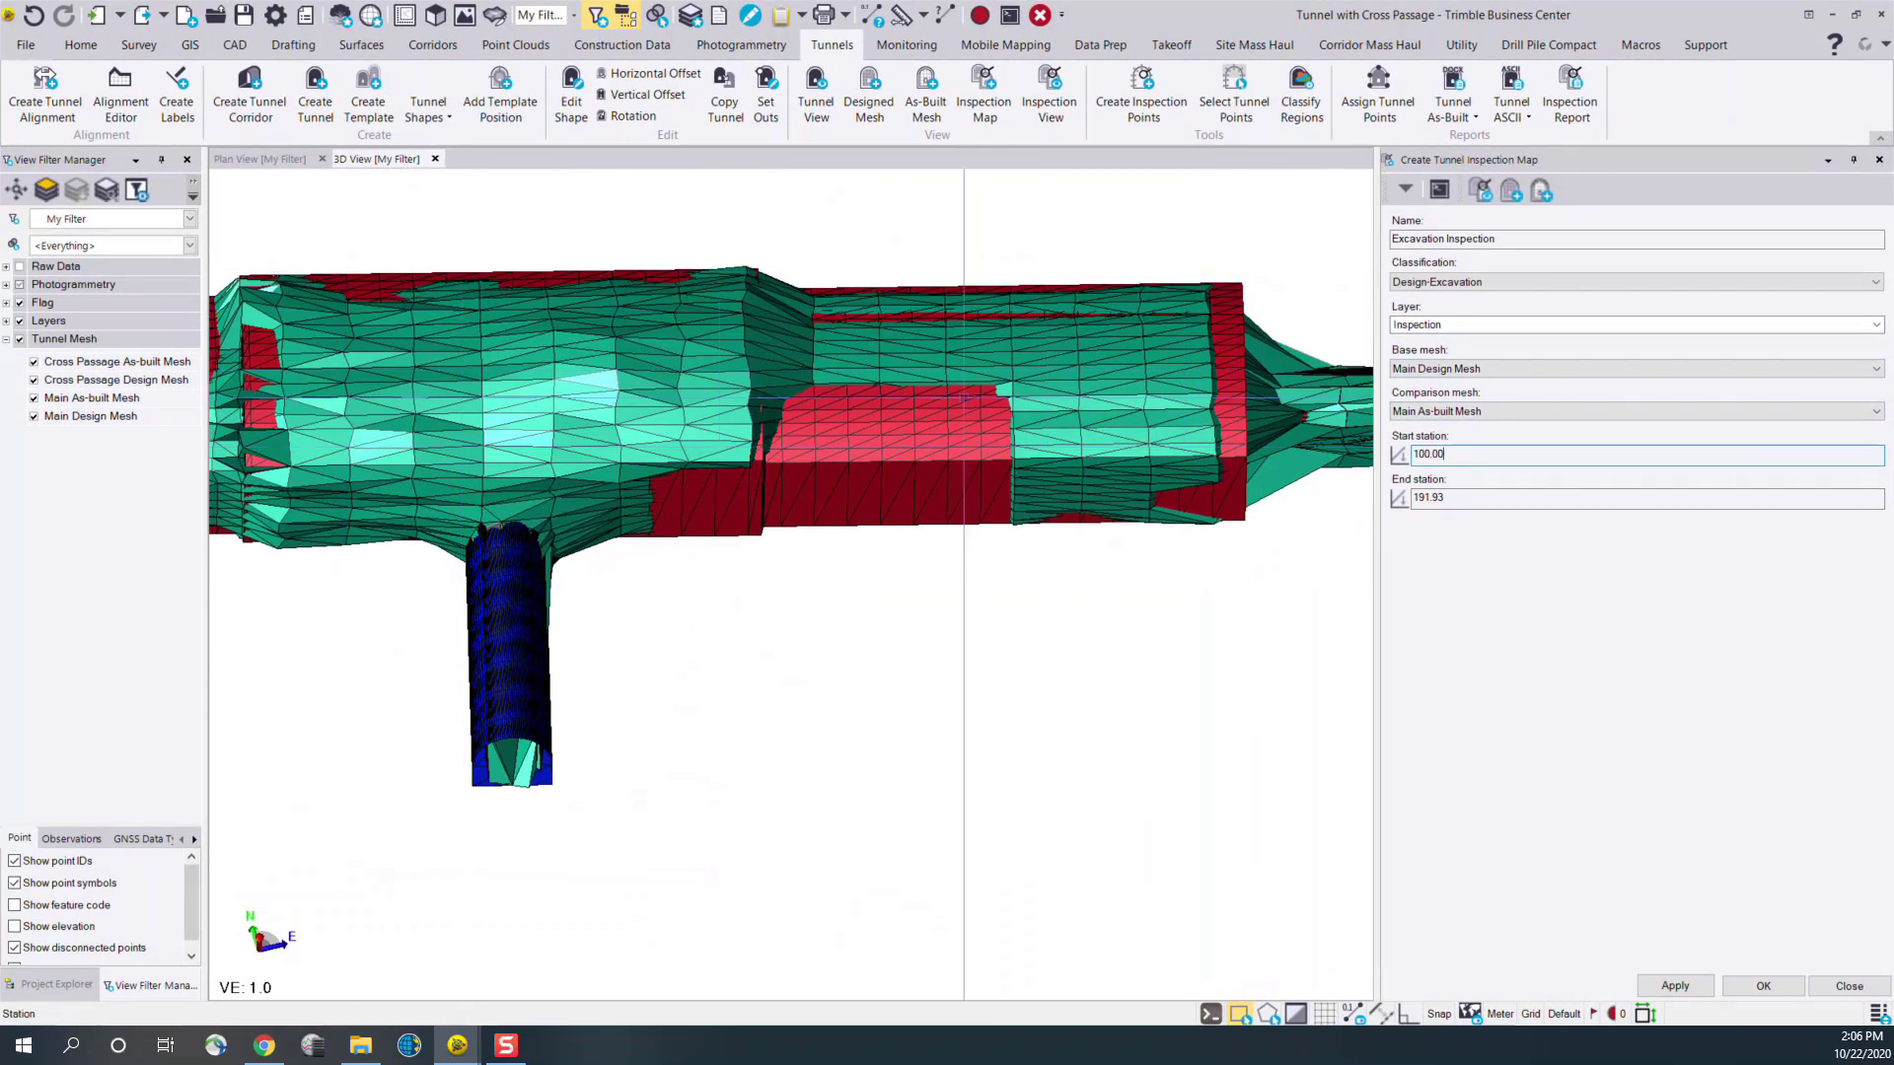
pyautogui.scroll(-2, 934, 333)
pyautogui.moveTo(934, 333); pyautogui.dragTo(1282, 414)
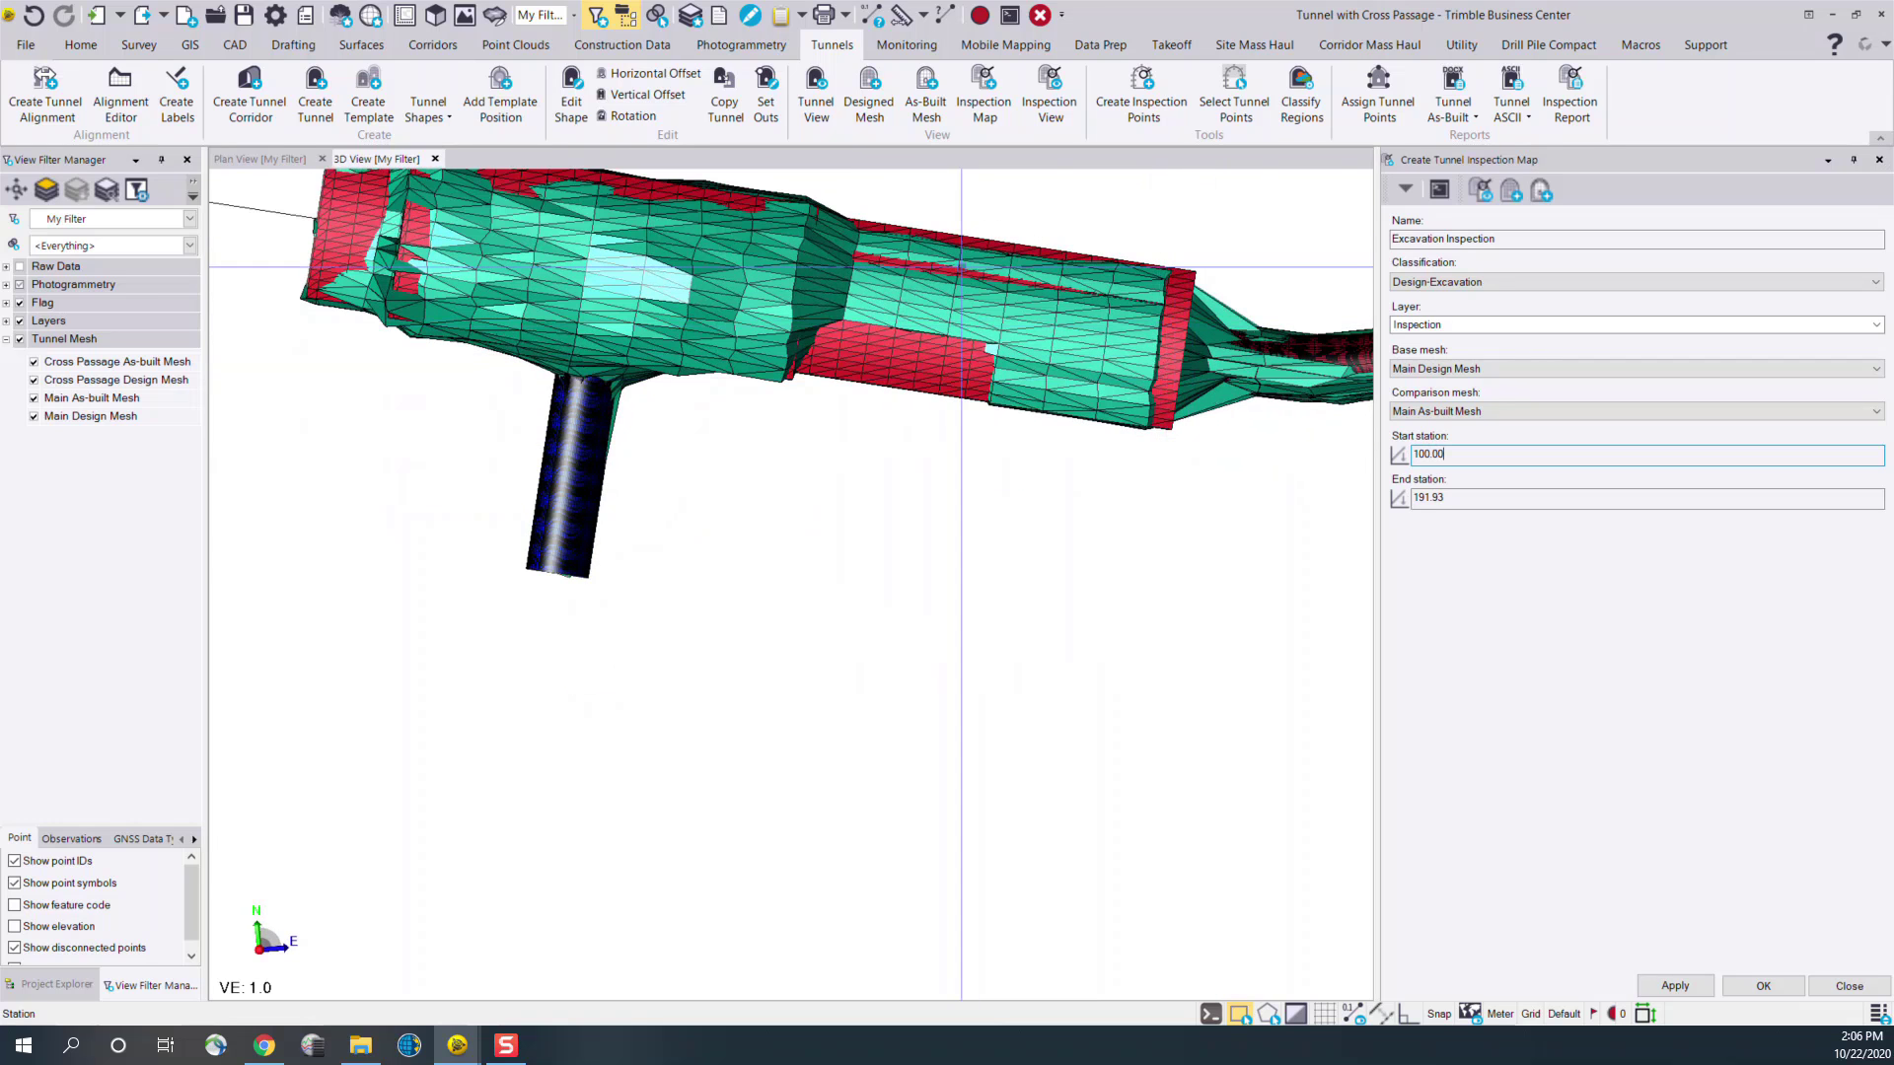
pyautogui.click(271, 150)
pyautogui.scroll(5, 320, 524)
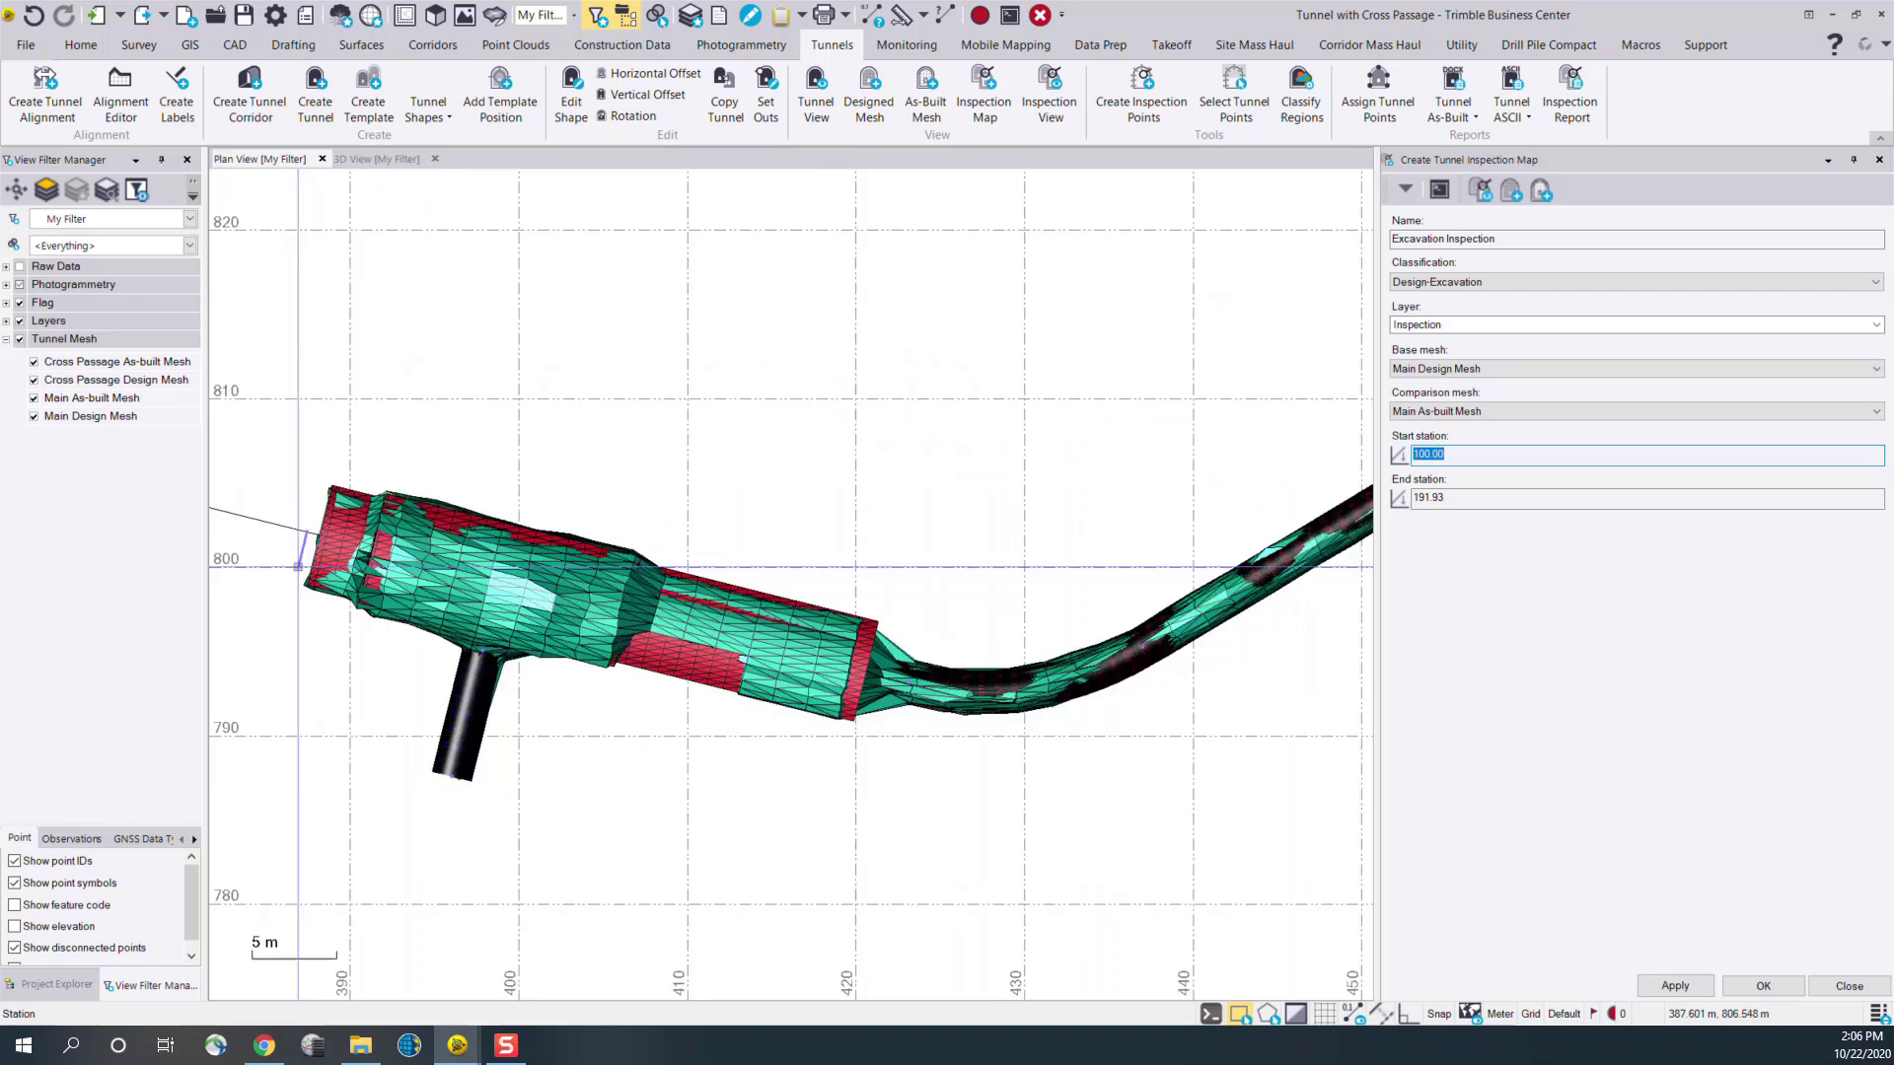
pyautogui.click(807, 495)
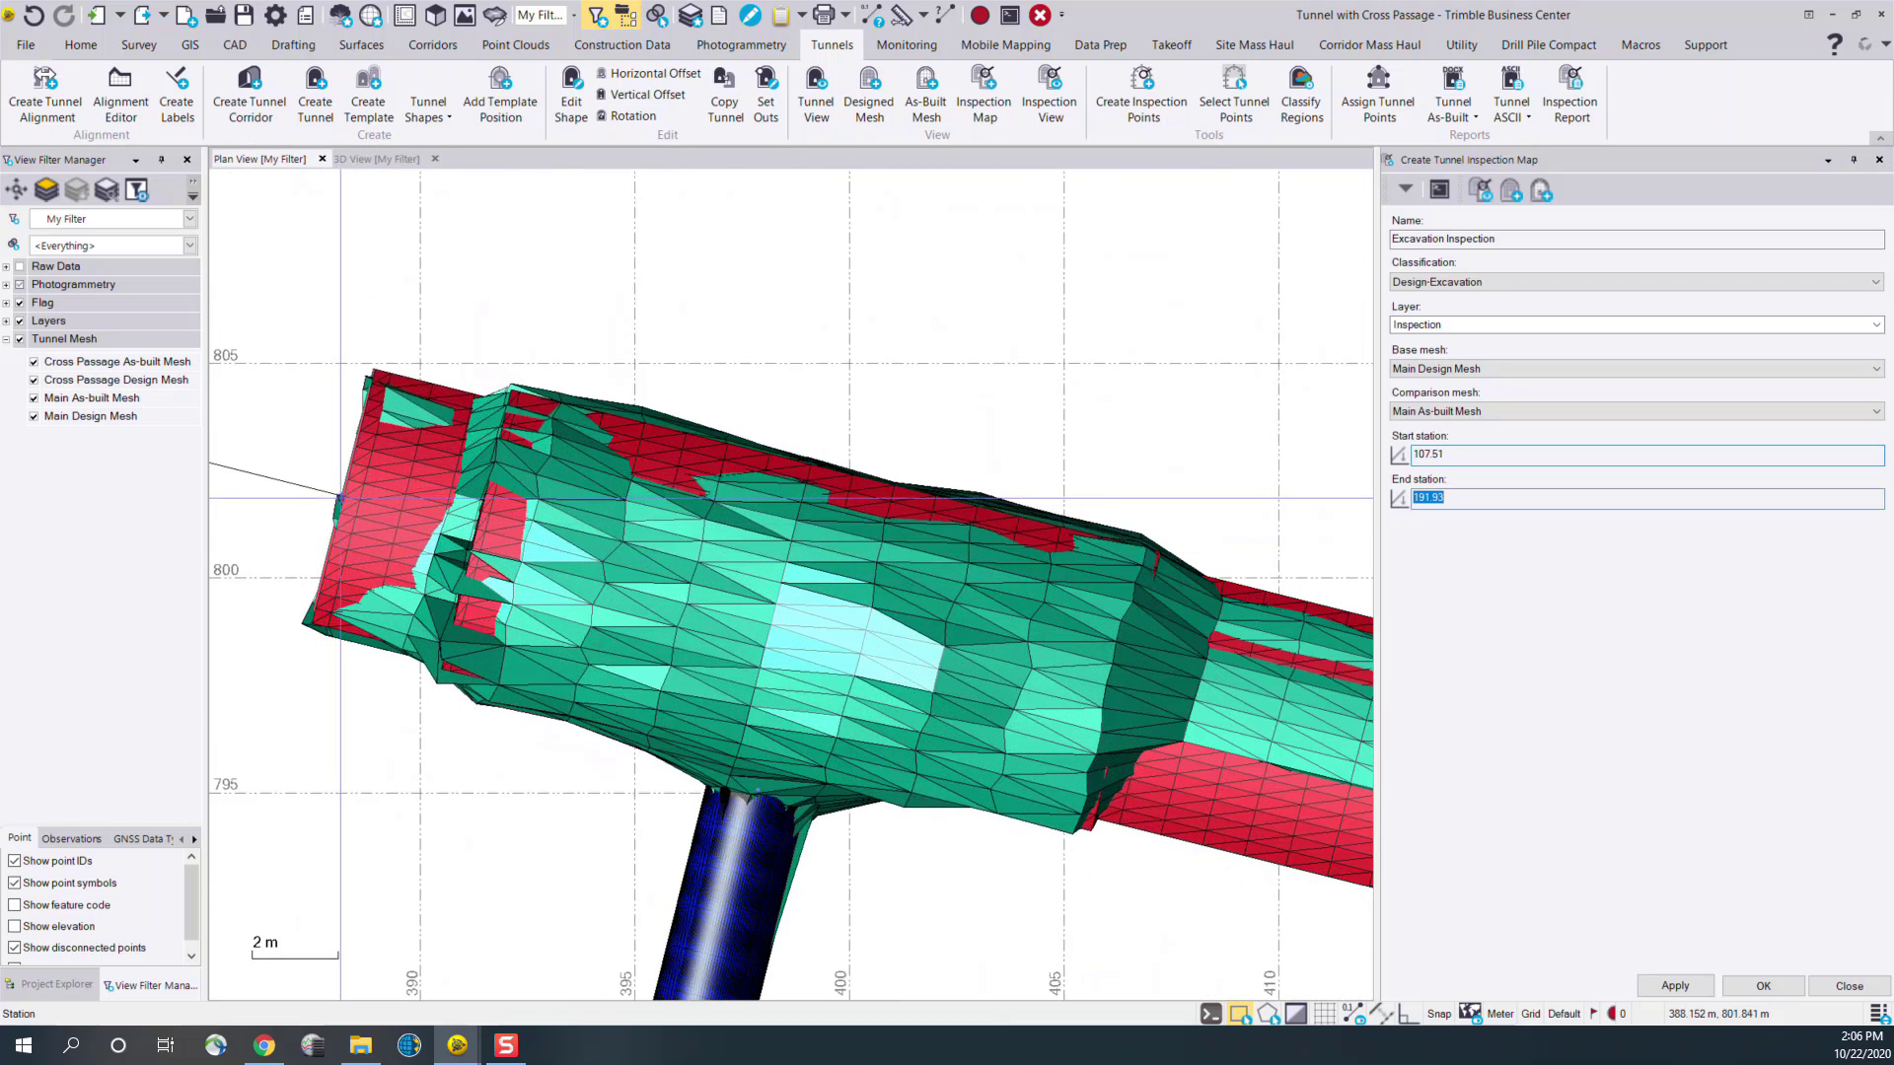
# Pick end station 140.42 just before the tunnel narrows into the curve, and create the inspection map
pyautogui.scroll(-3, 807, 495)
pyautogui.moveTo(797, 495); pyautogui.dragTo(493, 387, button='middle')
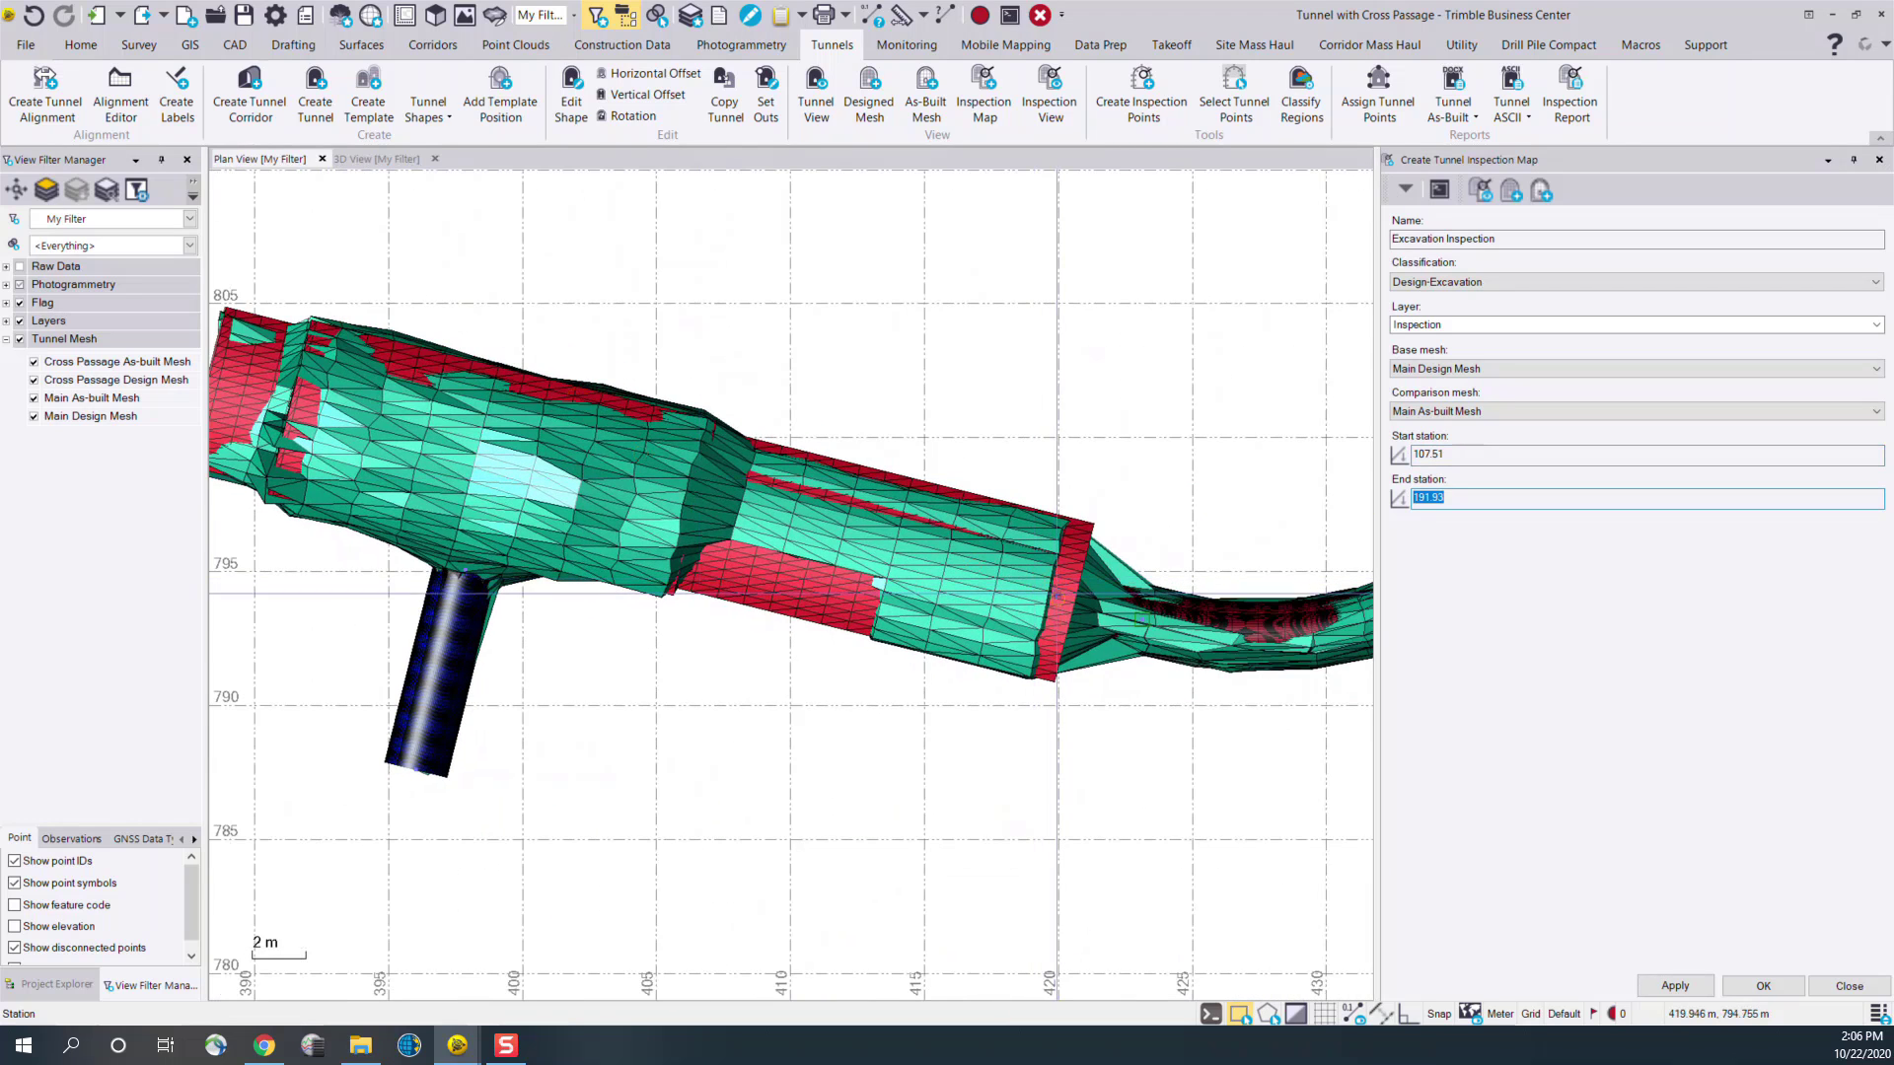
pyautogui.click(1058, 596)
pyautogui.scroll(-2, 1058, 596)
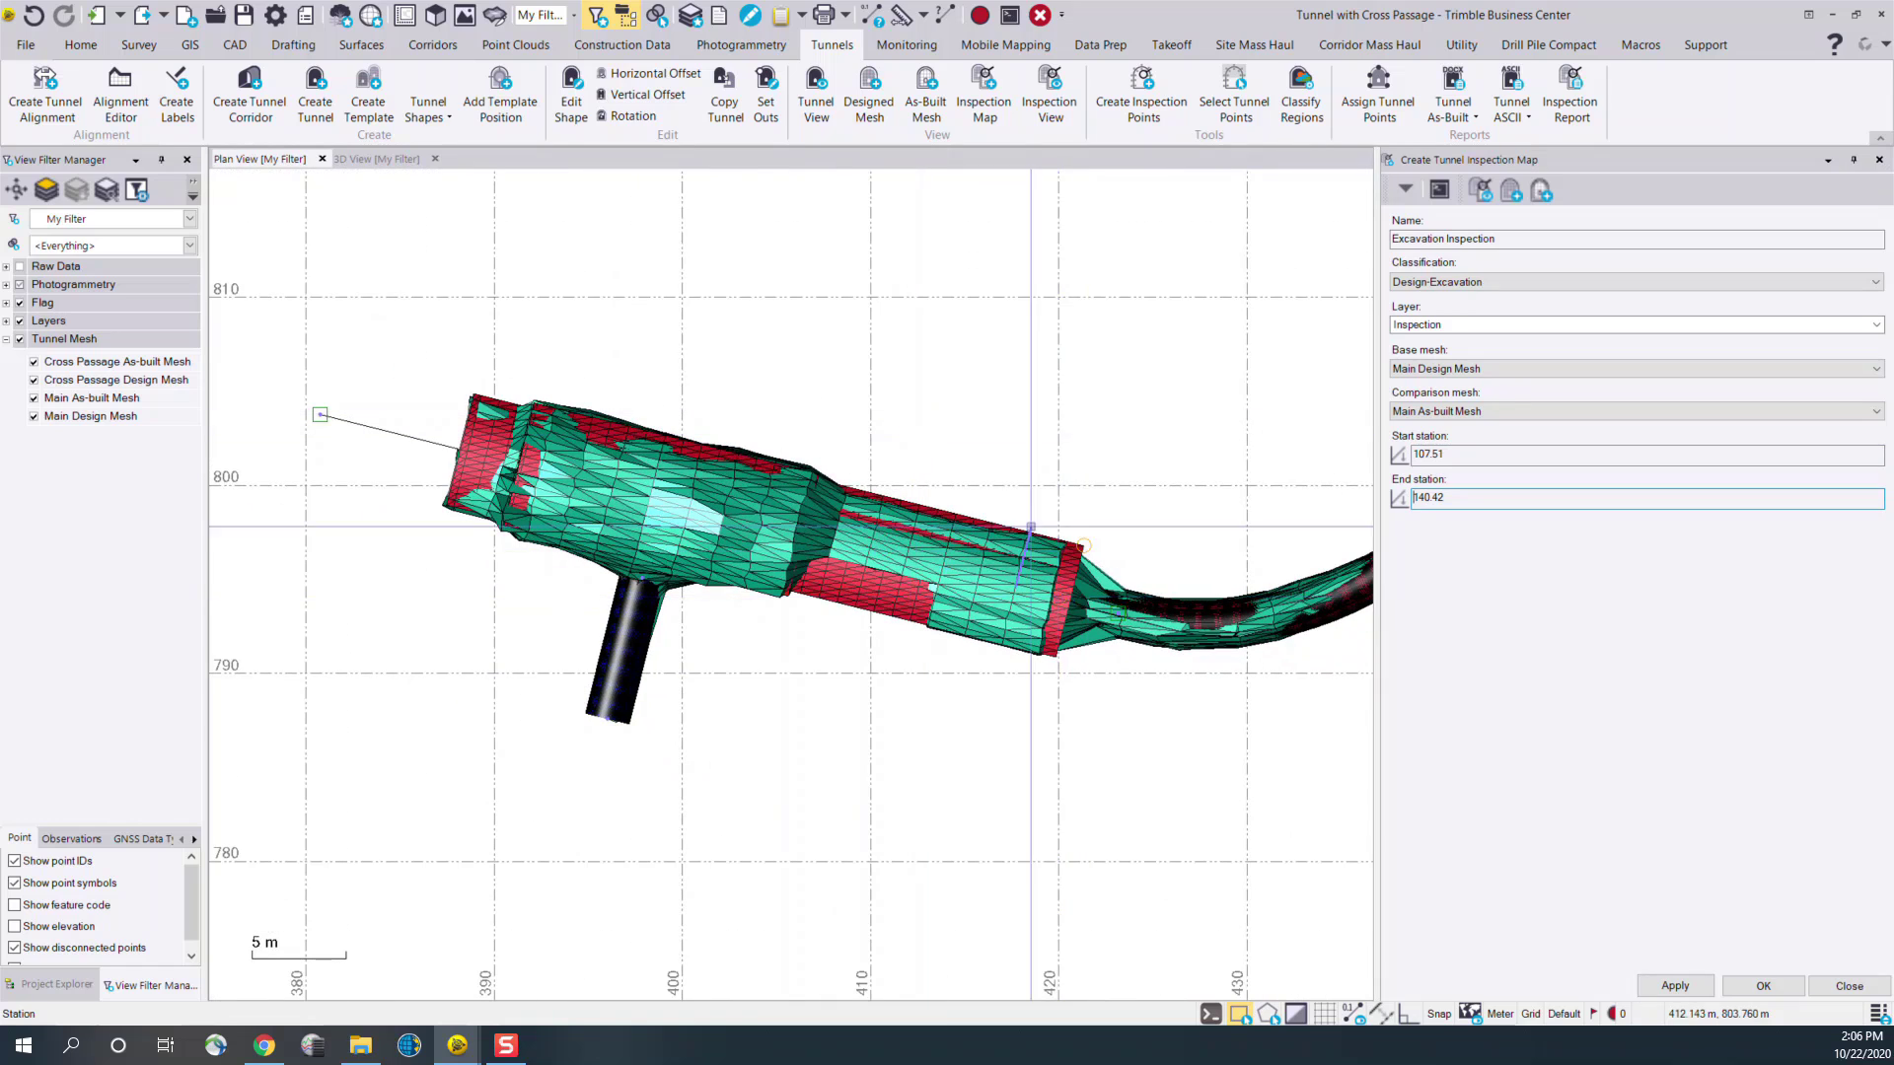
pyautogui.click(1761, 984)
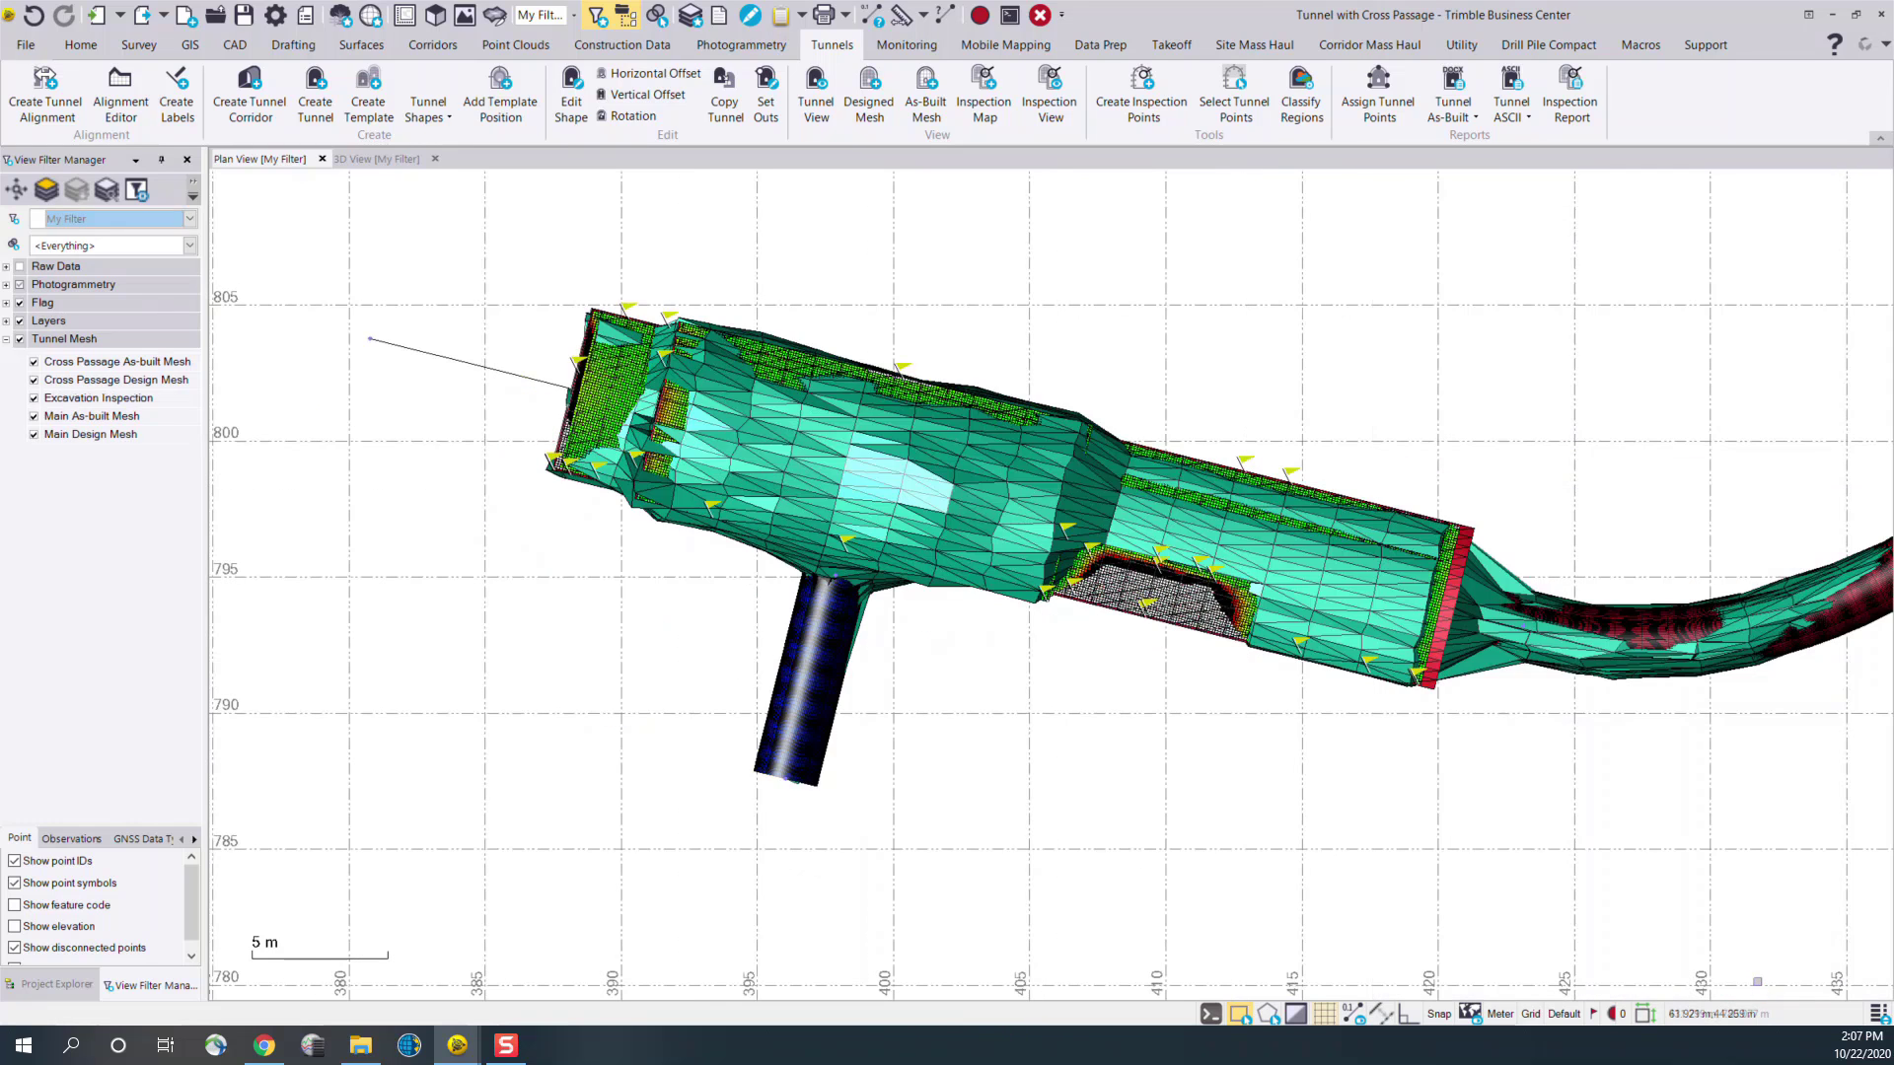
# Hide every tunnel mesh in the view filter except Excavation Inspection
pyautogui.moveTo(1193, 734); pyautogui.dragTo(1172, 802, button='middle')
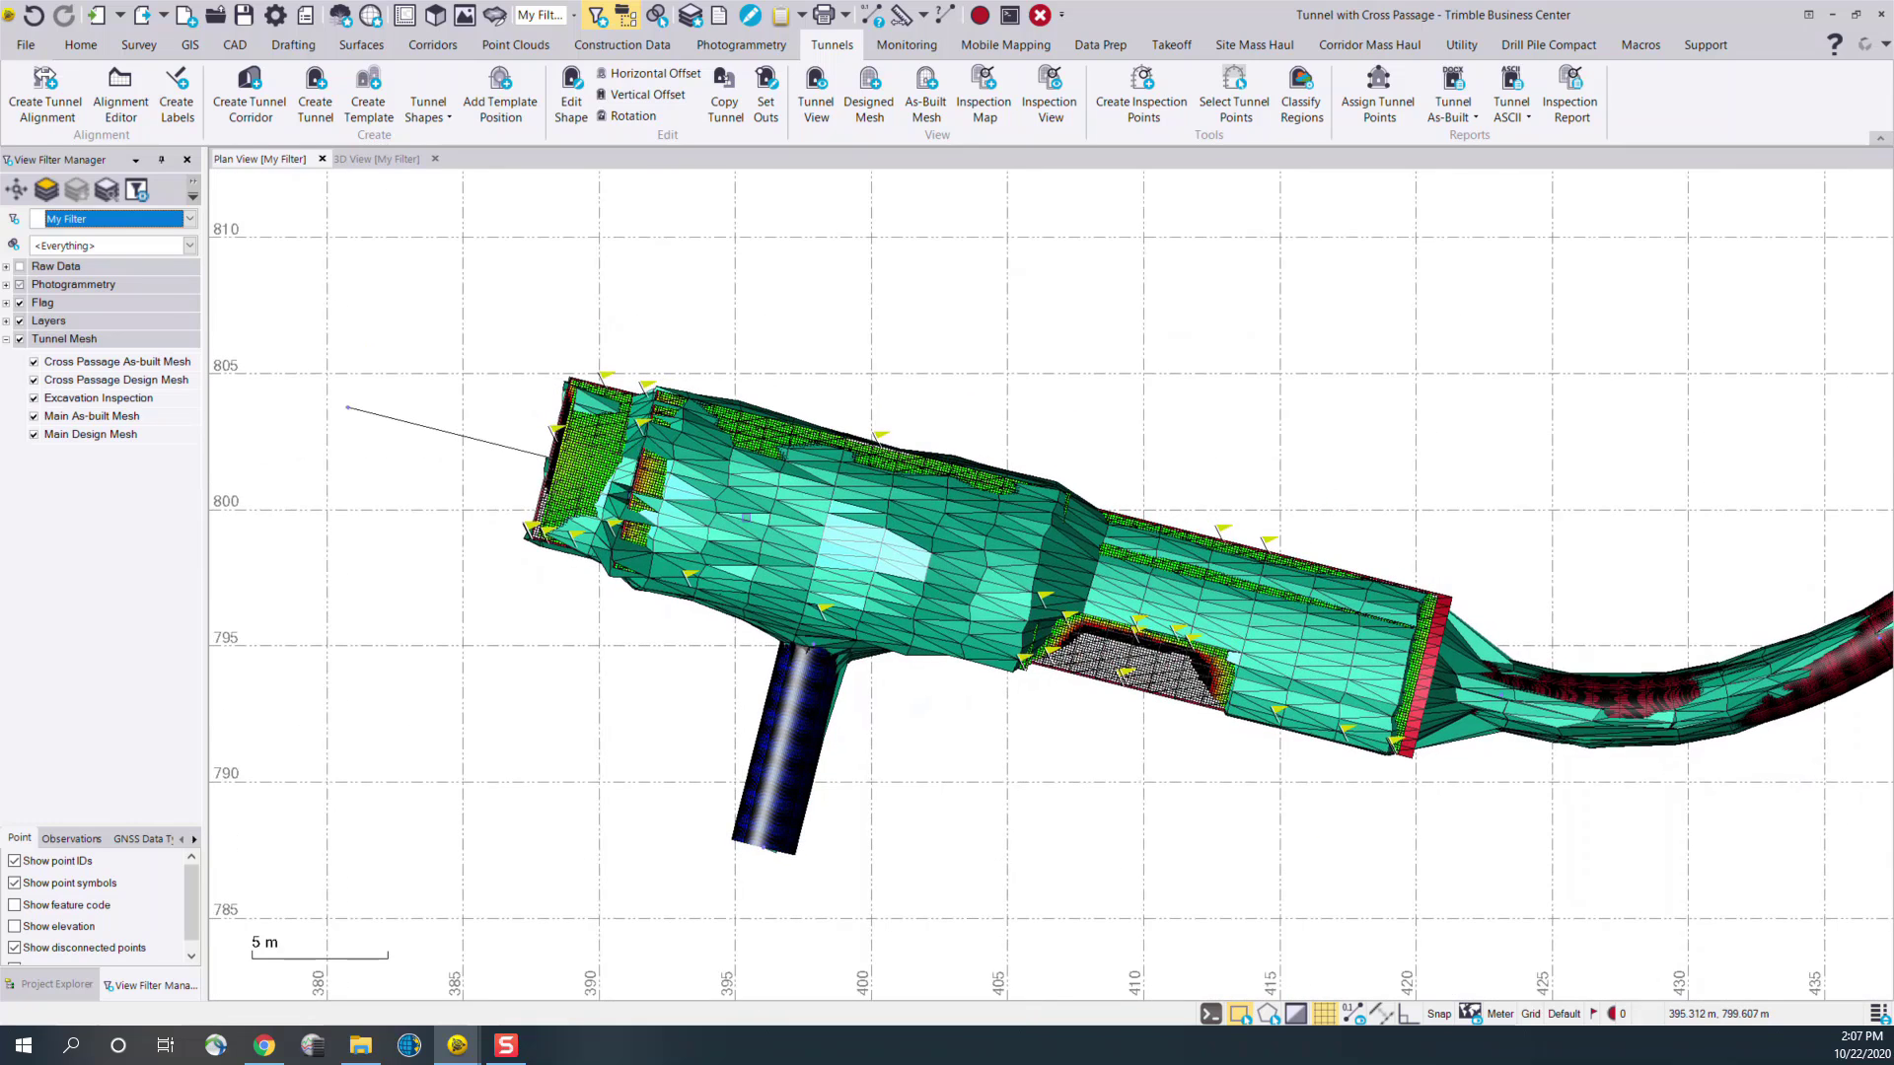
pyautogui.click(20, 339)
pyautogui.click(34, 397)
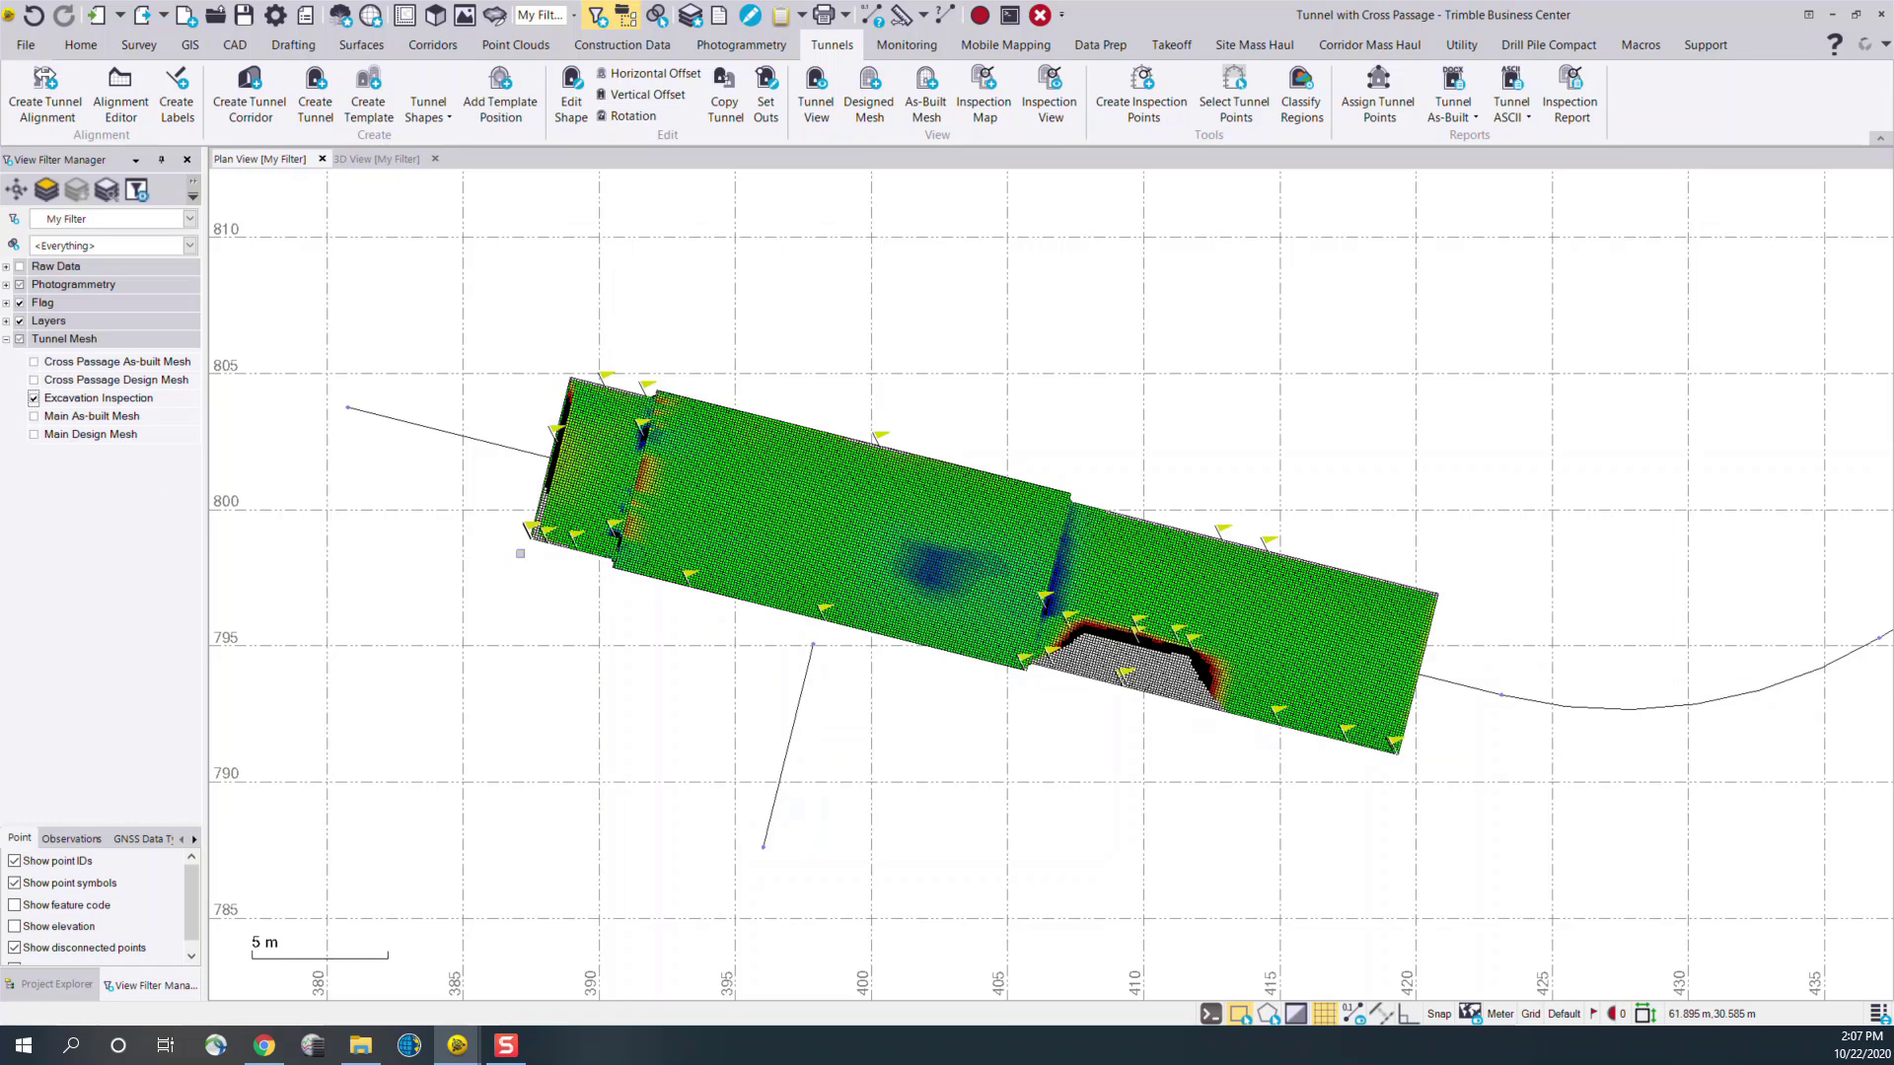
# Examine the colour-mapped deviations of the inspection map in the 3D view from several angles
pyautogui.click(376, 159)
pyautogui.keyDown('shift'); pyautogui.moveTo(788, 619); pyautogui.dragTo(917, 381, button='middle'); pyautogui.keyUp('shift')
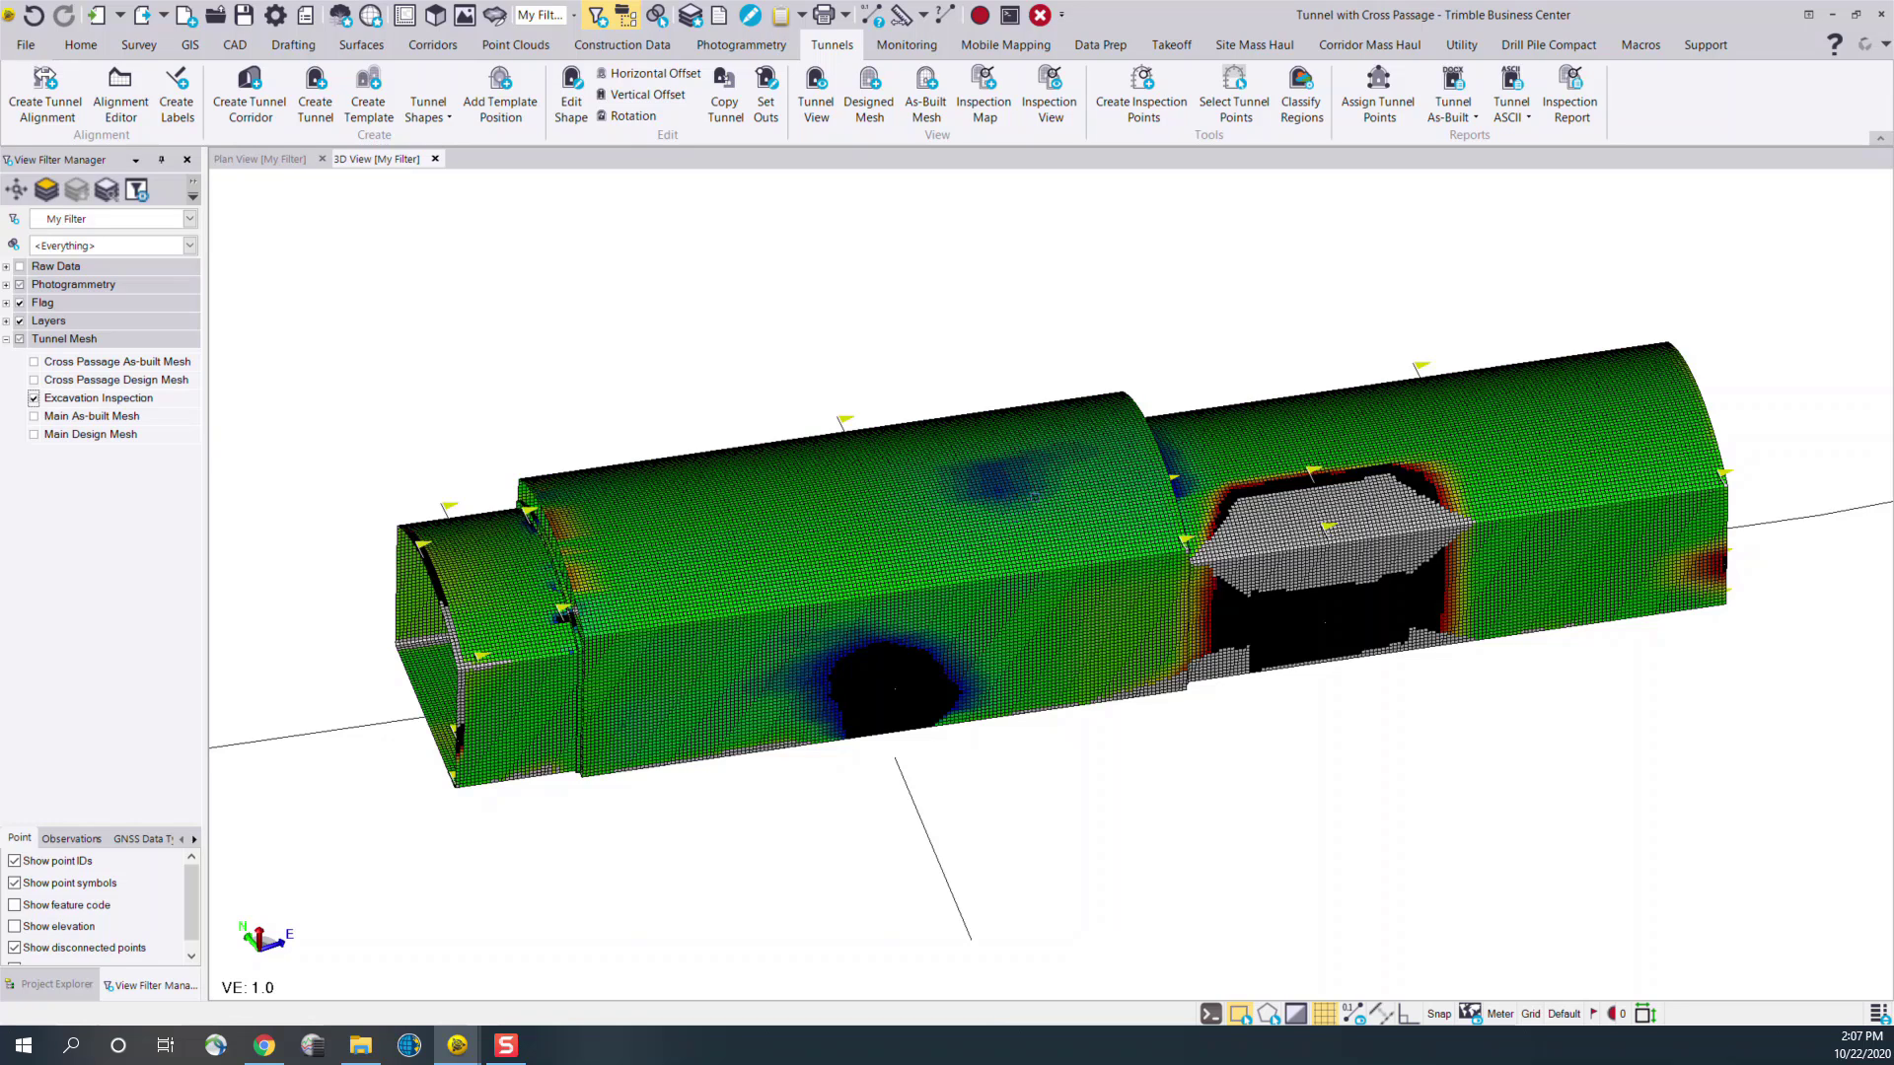
pyautogui.scroll(8, 469, 616)
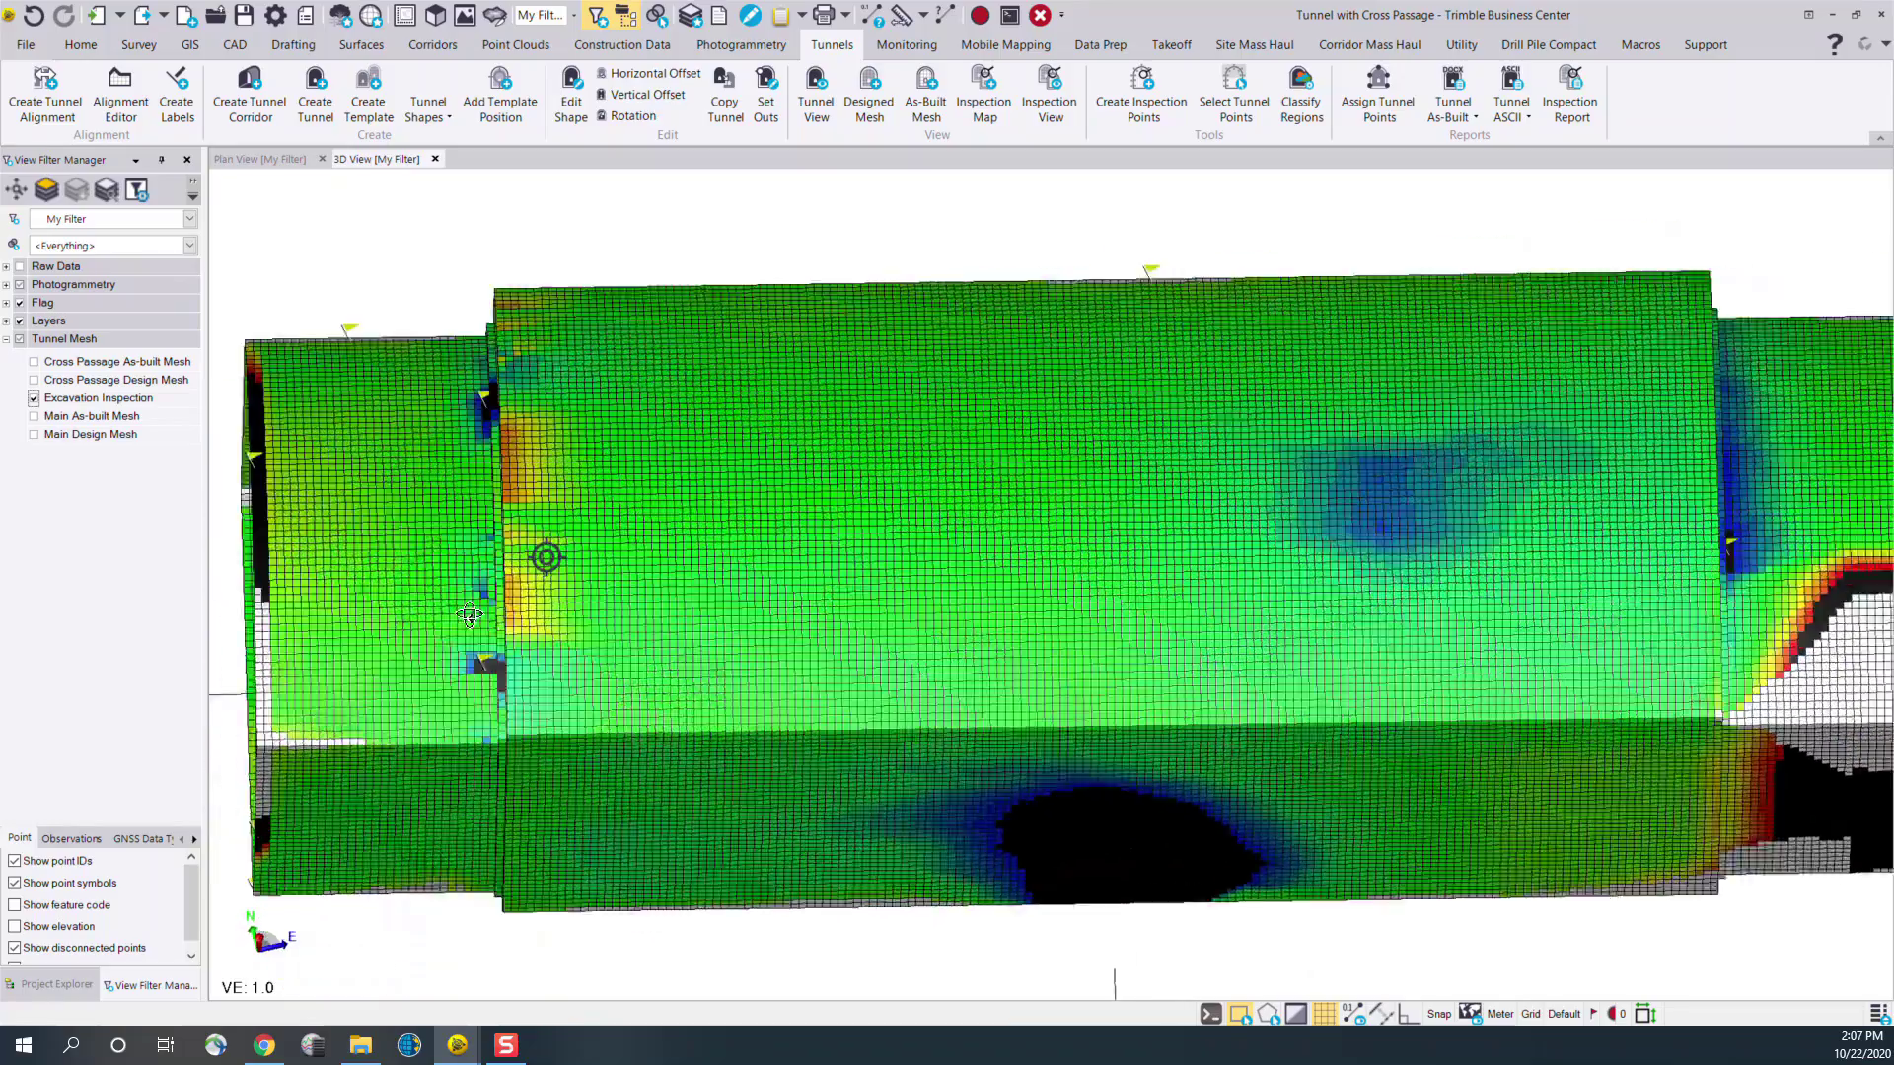
pyautogui.moveTo(470, 616); pyautogui.dragTo(1280, 618, button='middle')
pyautogui.scroll(-5, 1280, 617)
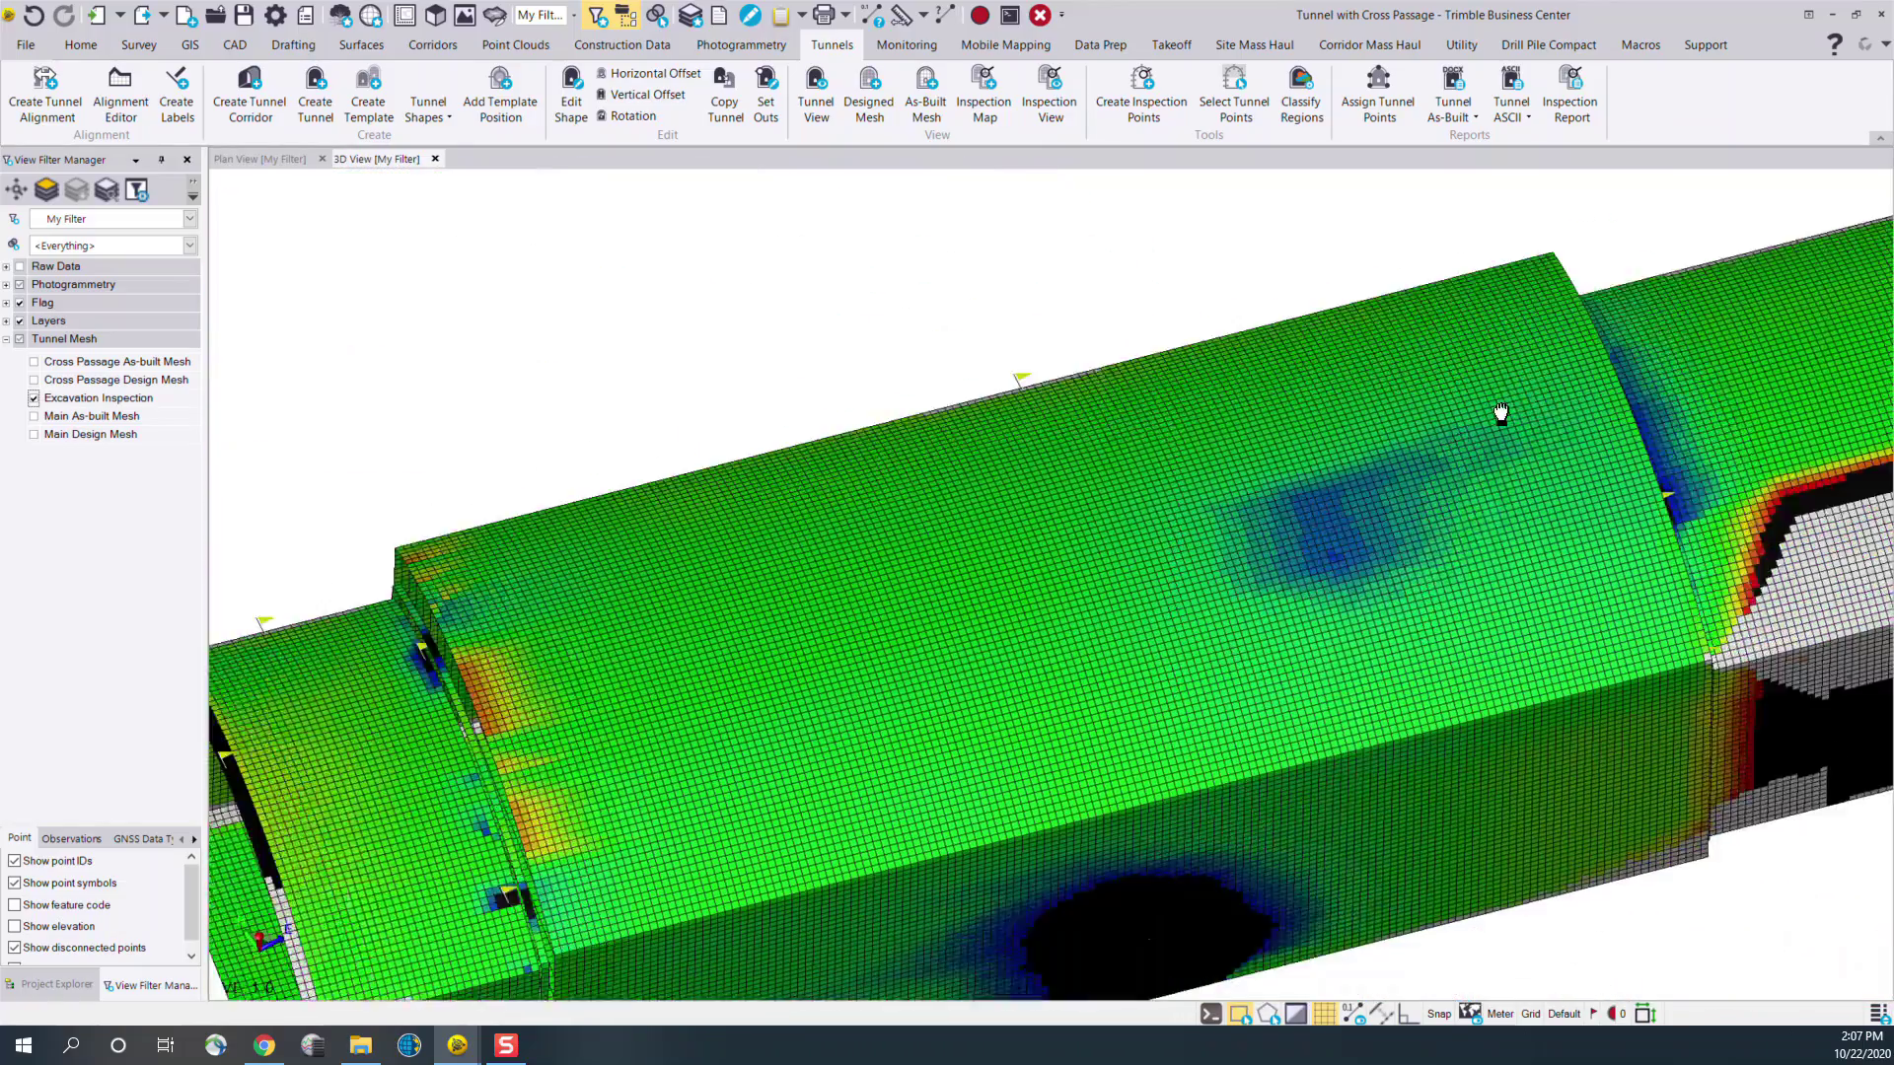
pyautogui.scroll(-2, 1212, 588)
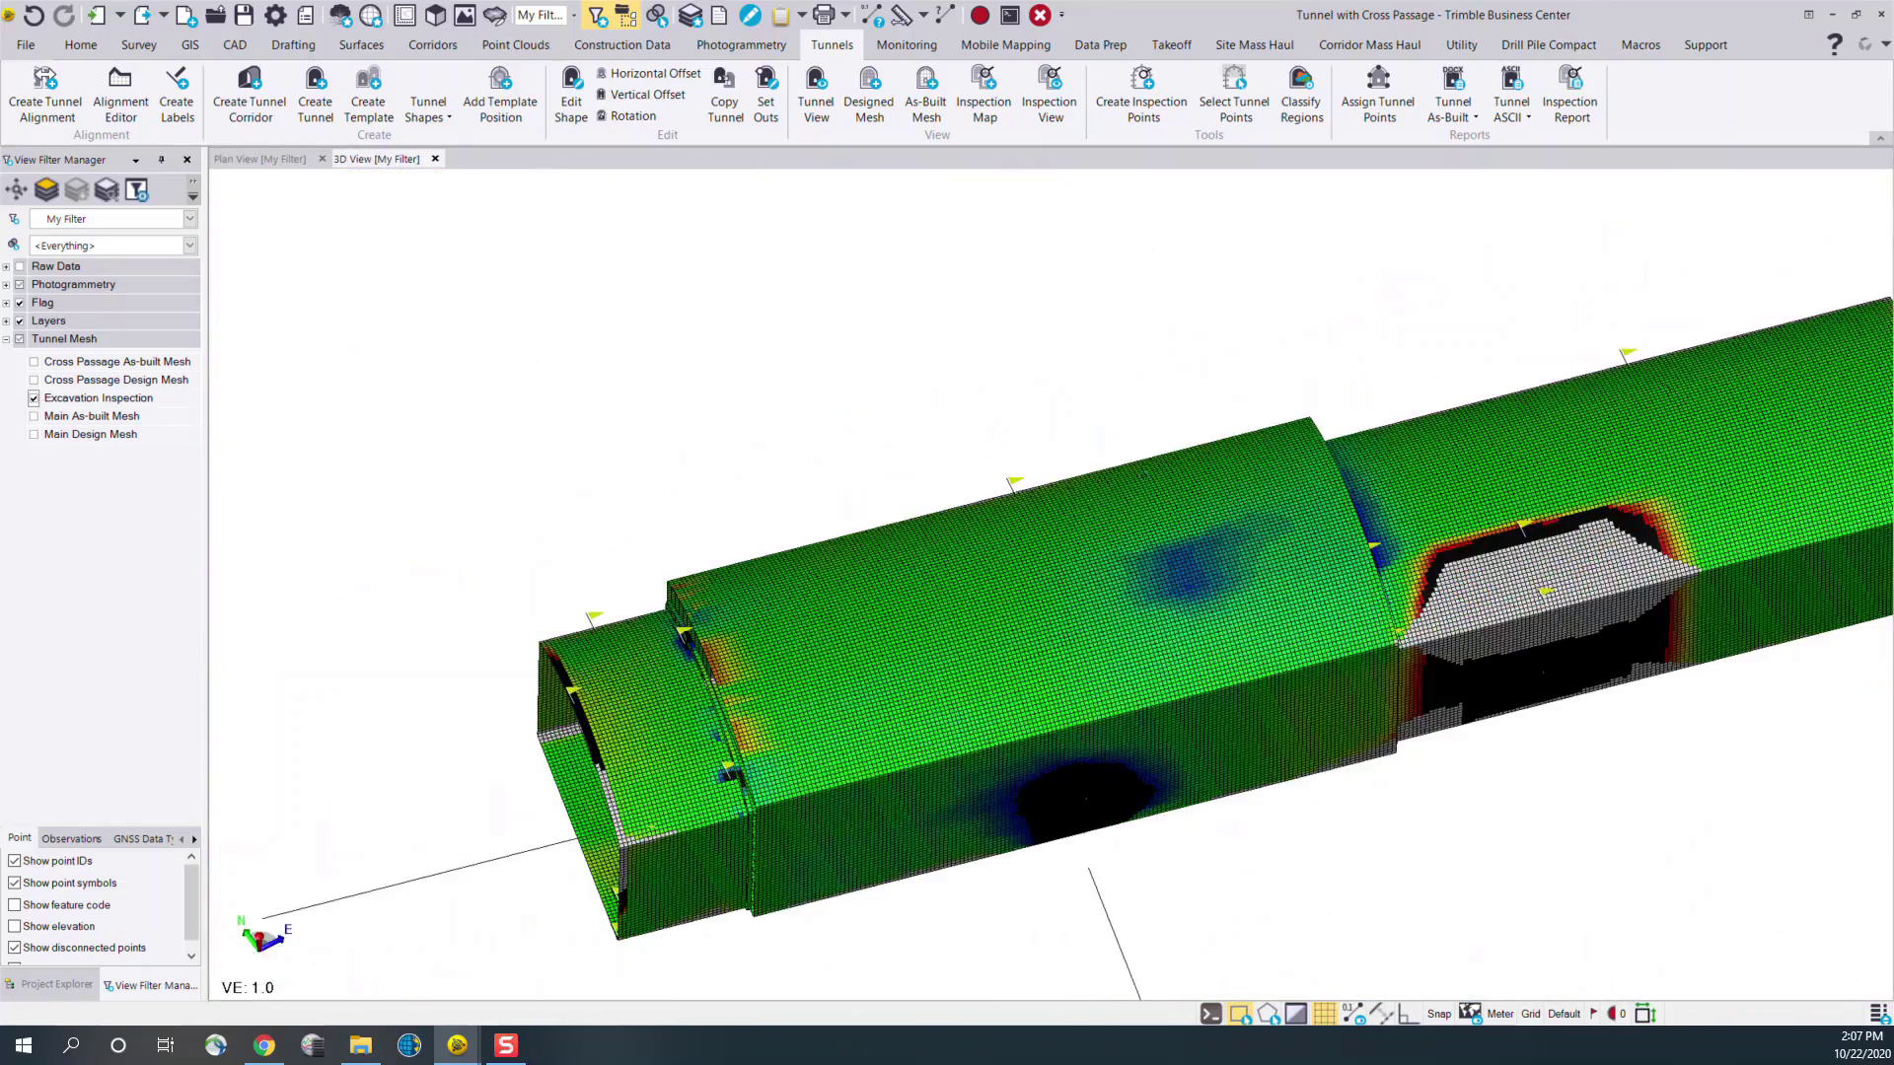
pyautogui.moveTo(1195, 582); pyautogui.dragTo(989, 358, button='middle')
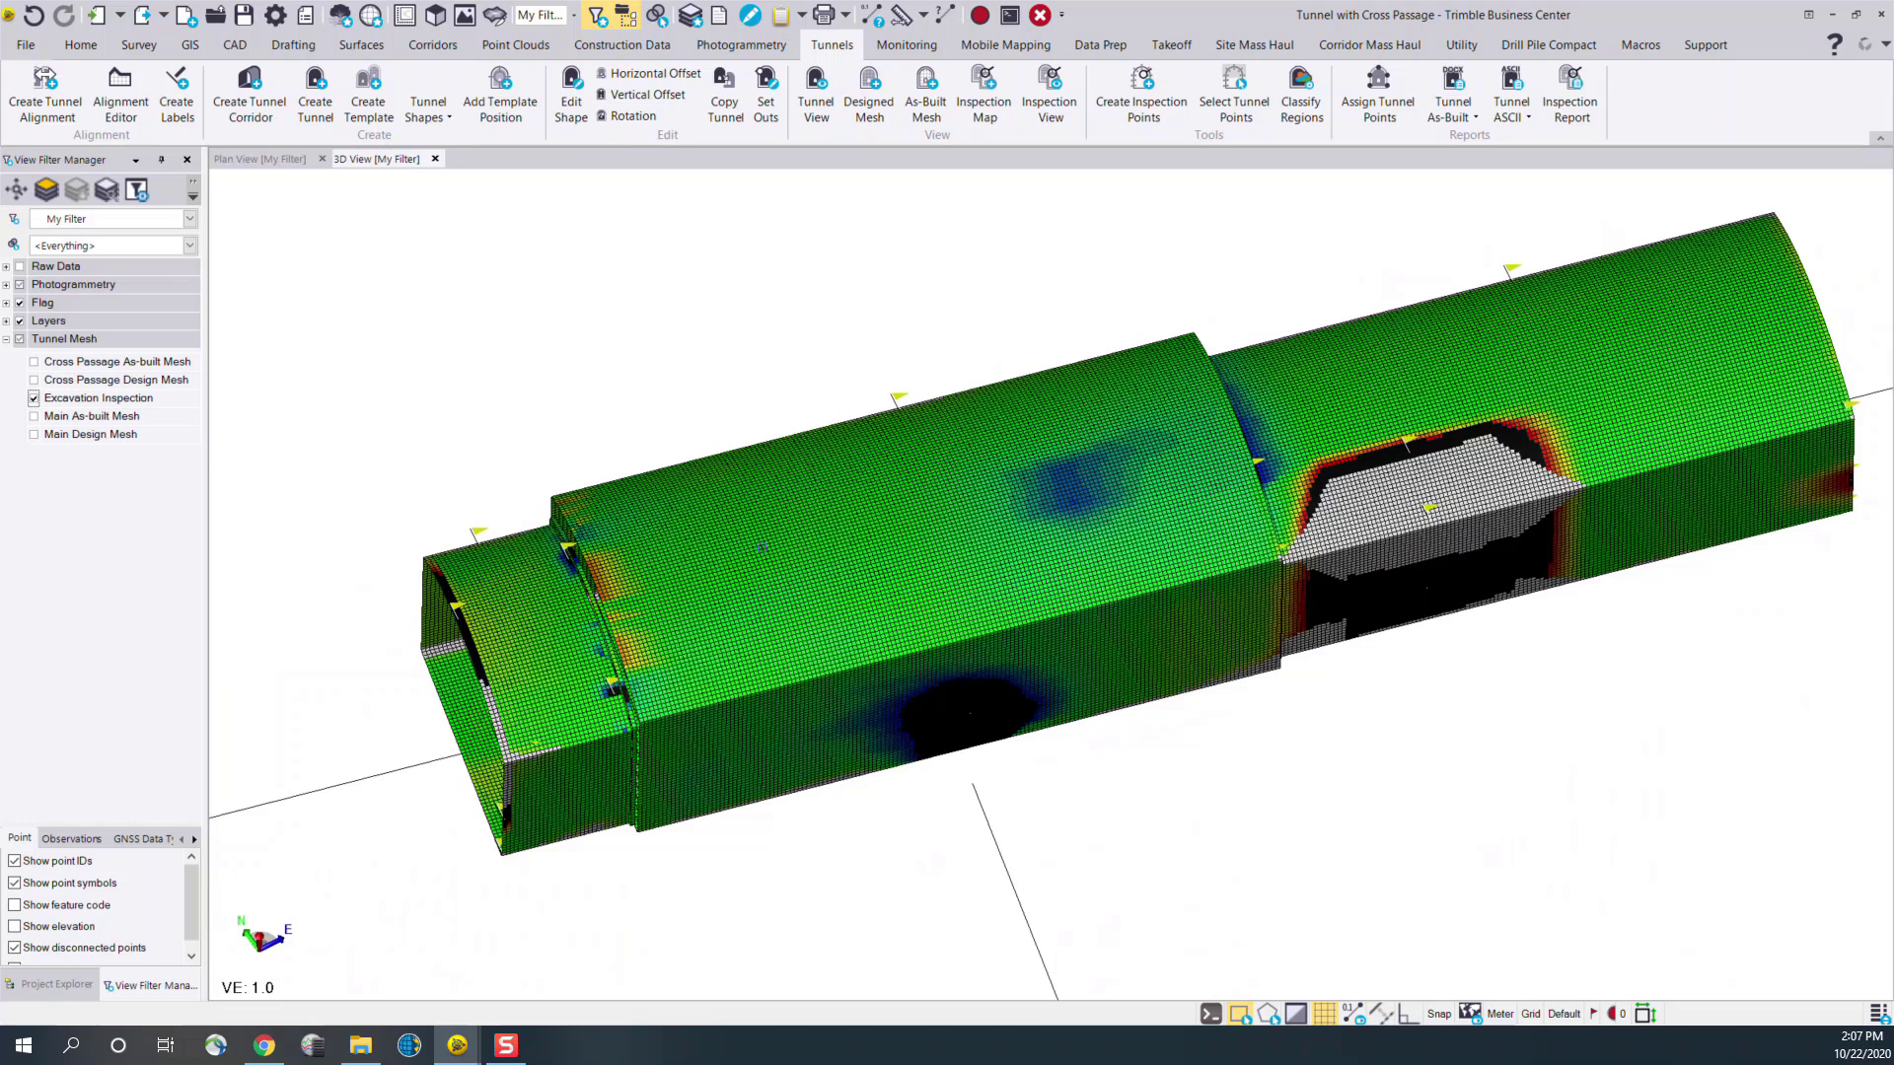
# Show the properties of the Excavation Inspection map and widen their pane until the values are readable
pyautogui.click(761, 547)
pyautogui.rightClick(761, 548)
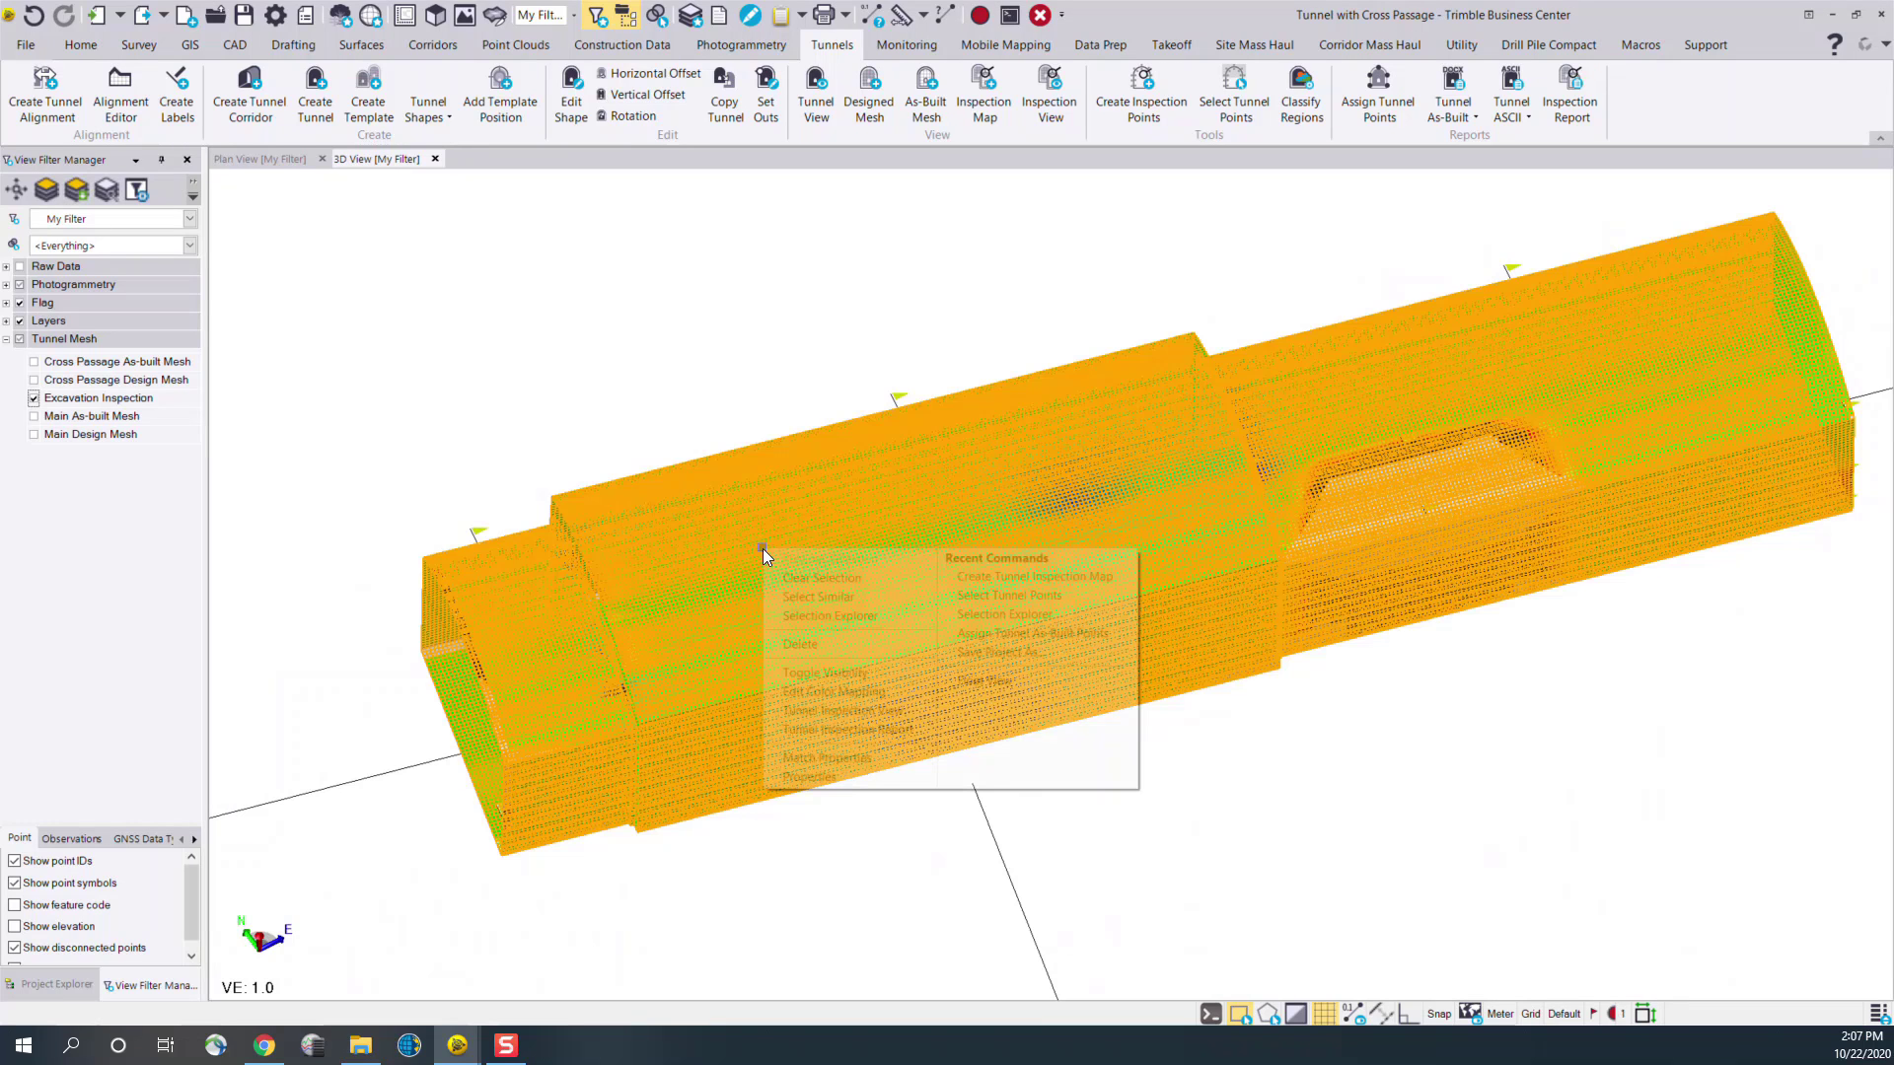
pyautogui.click(854, 775)
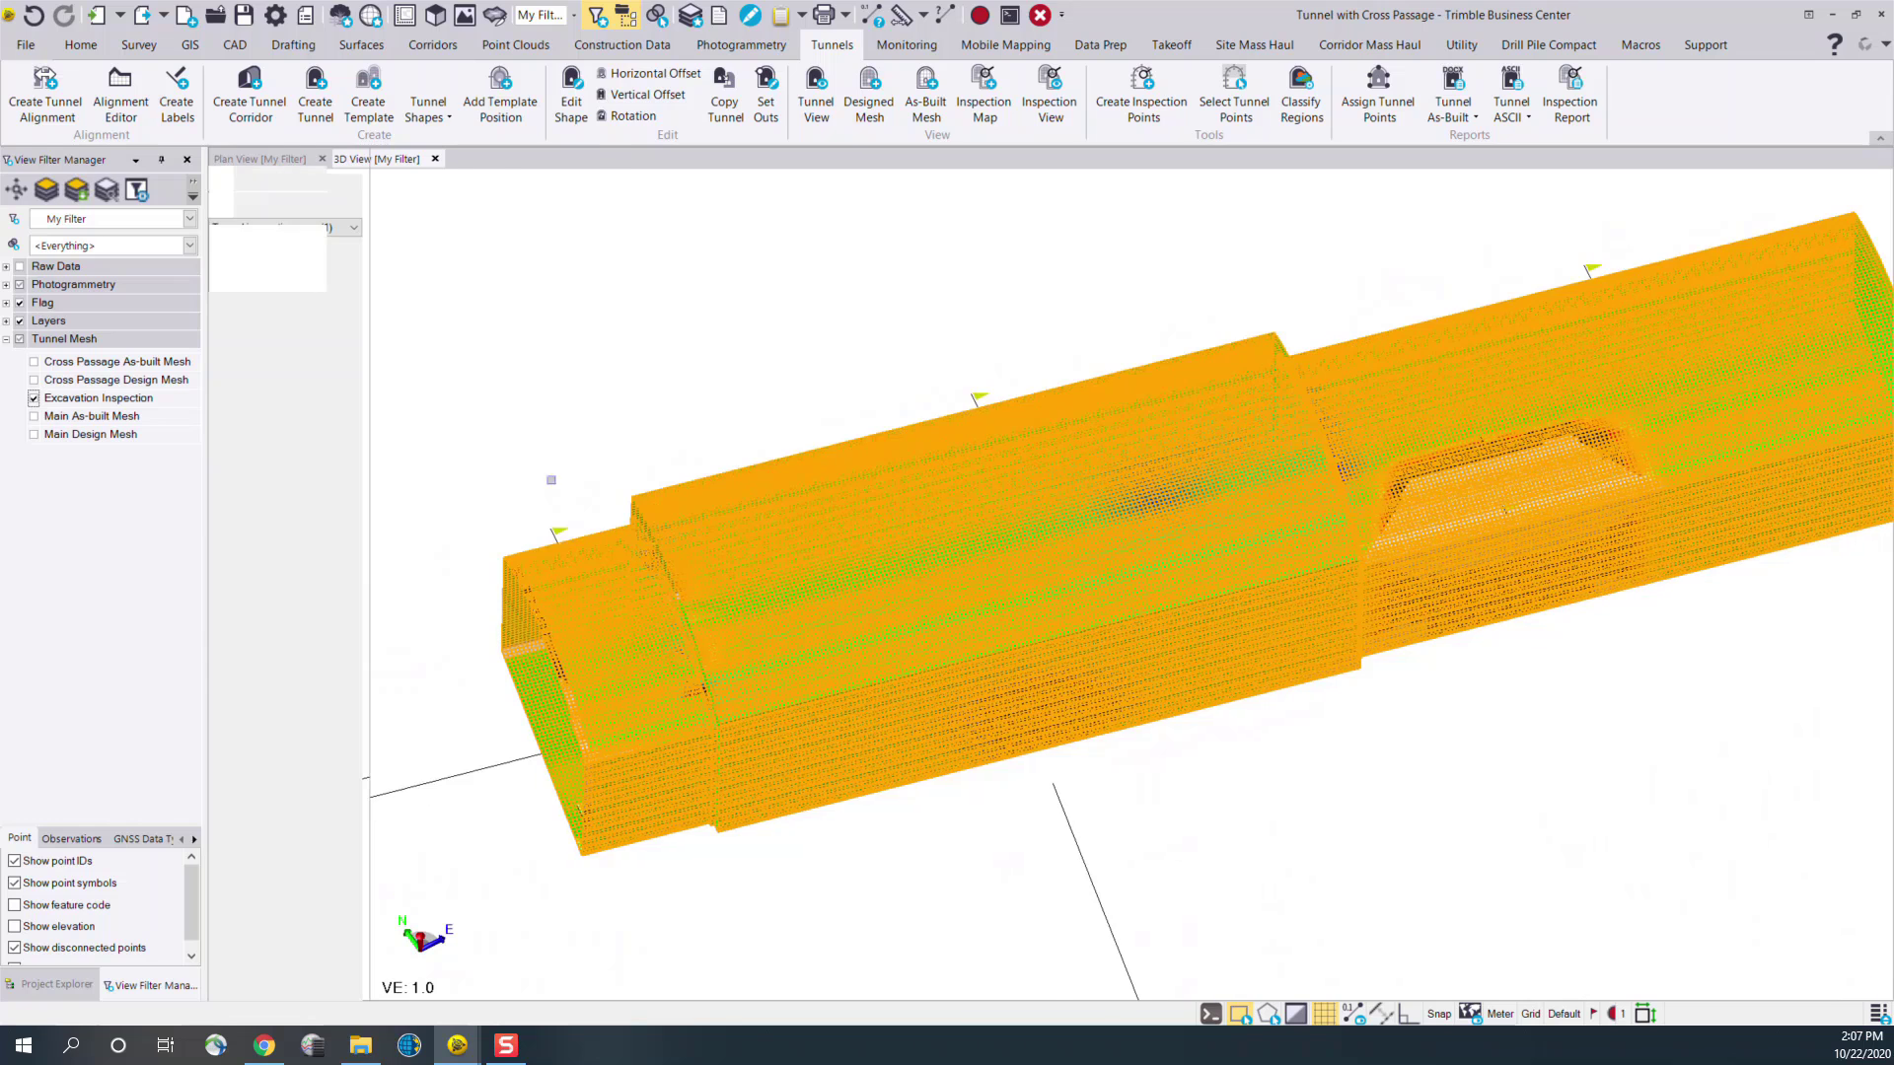
pyautogui.moveTo(365, 418); pyautogui.dragTo(578, 422)
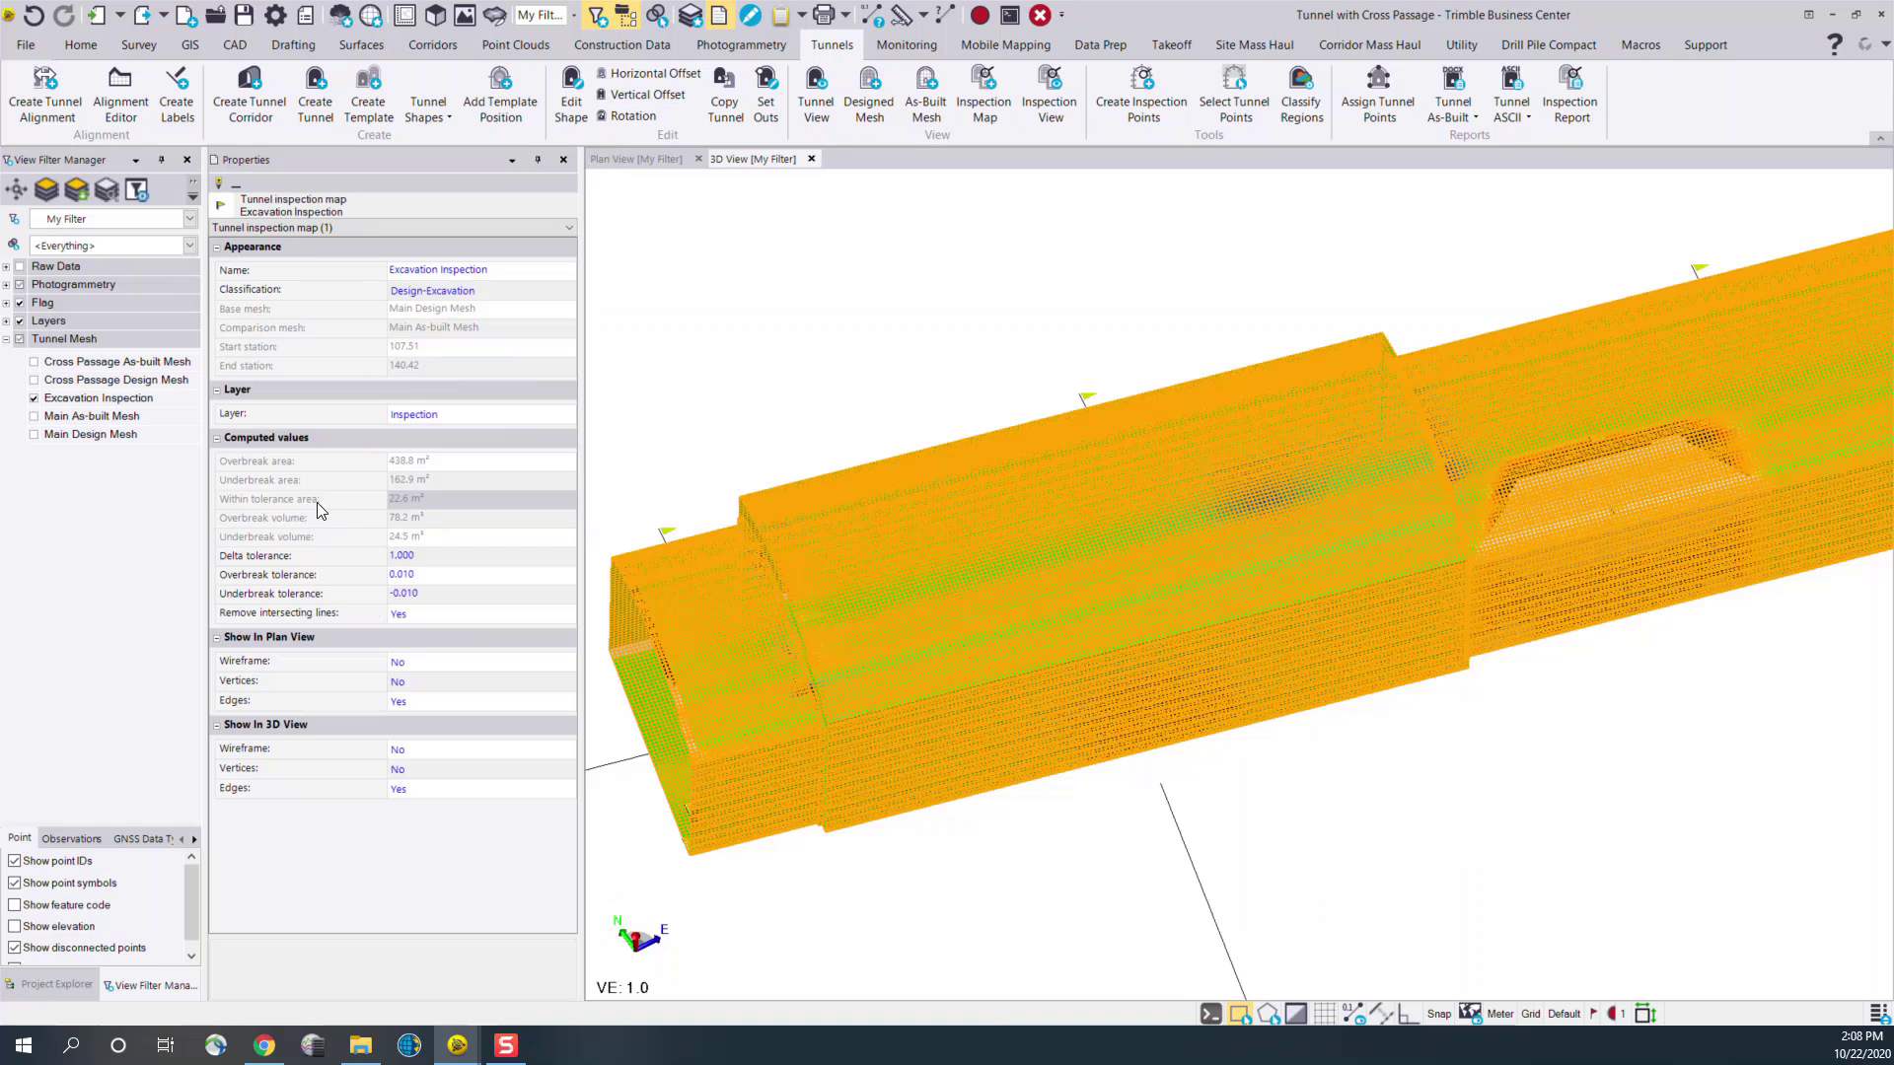
# Set the inspection map's overbreak tolerance to 0.200
pyautogui.click(447, 575)
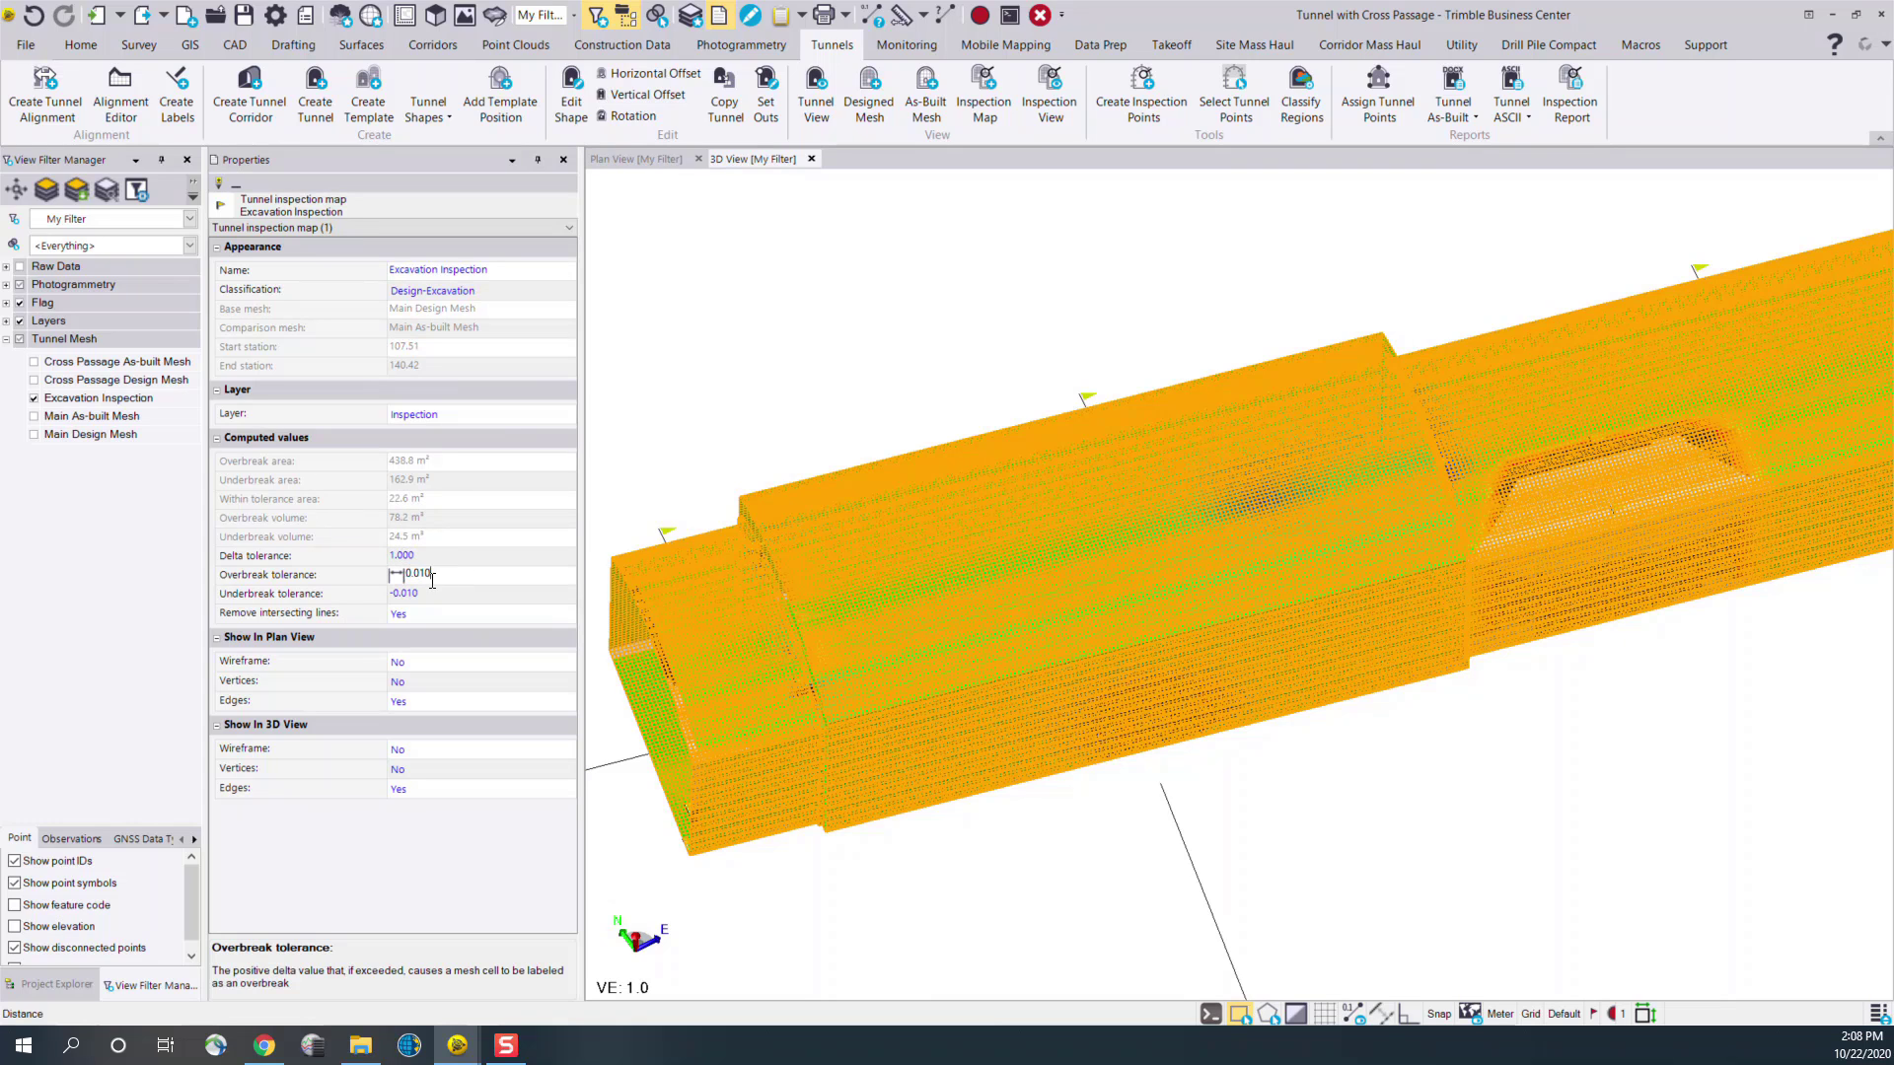
pyautogui.moveTo(432, 580); pyautogui.dragTo(414, 583)
pyautogui.write('2')
pyautogui.press('Return')
# Set the Excavation Inspection map's underbreak tolerance to -0.200
pyautogui.click(435, 593)
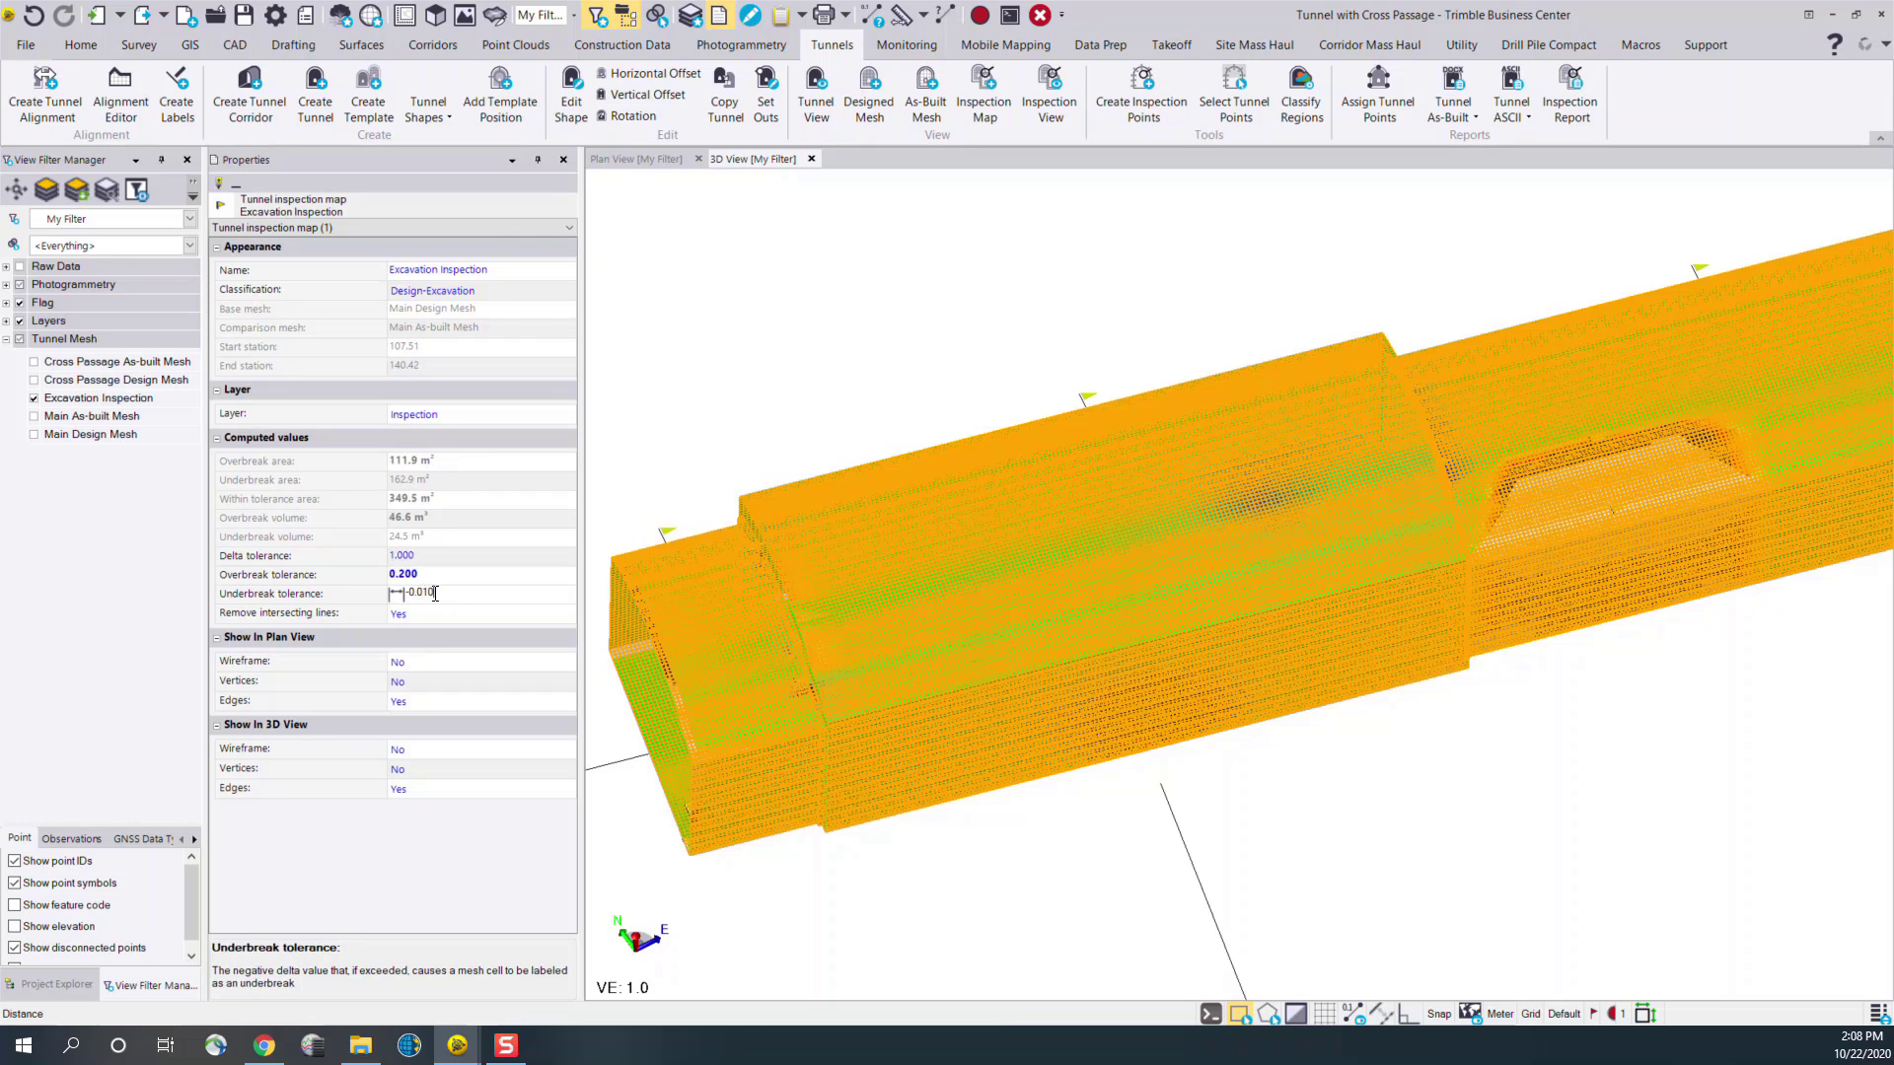
pyautogui.doubleClick(424, 593)
pyautogui.write('2')
pyautogui.press('Return')
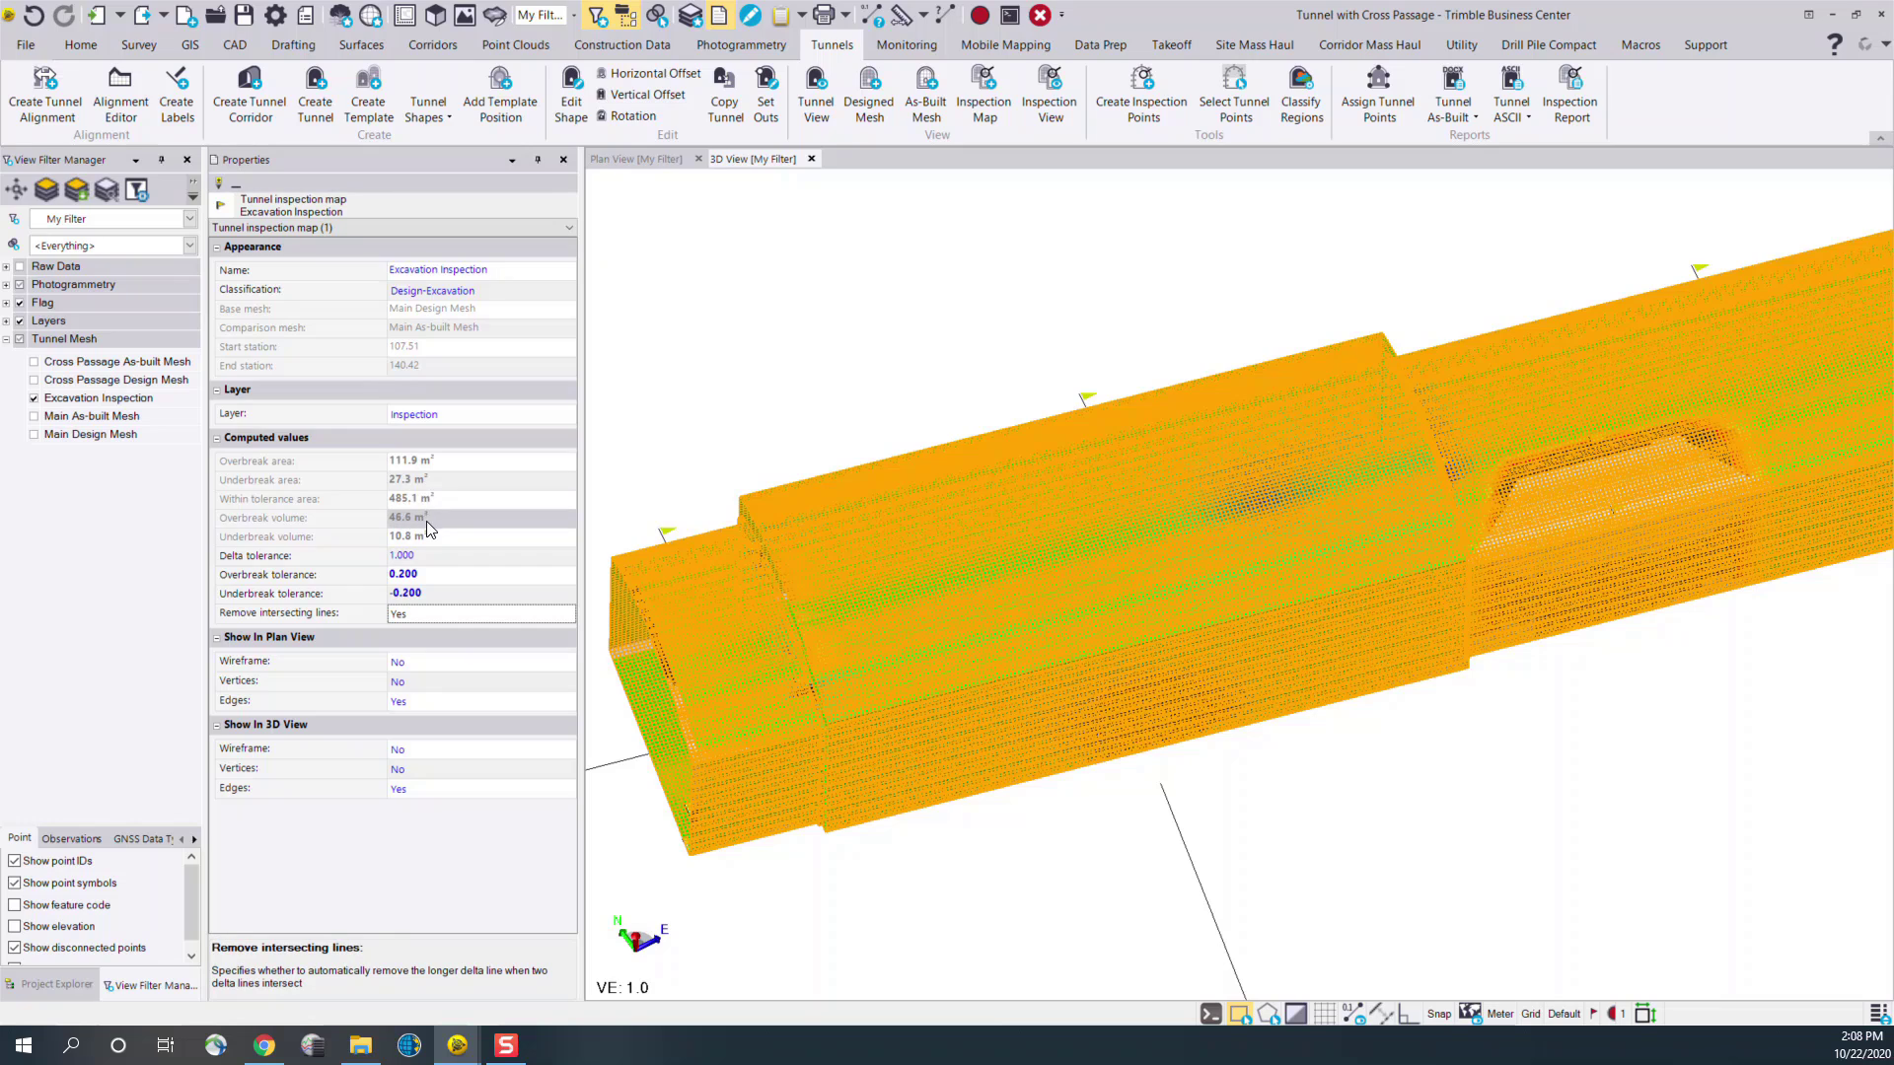
# Check the inspection map's delta tolerance, then deselect the map and examine the black outlier area on the tunnel's side wall
pyautogui.click(430, 555)
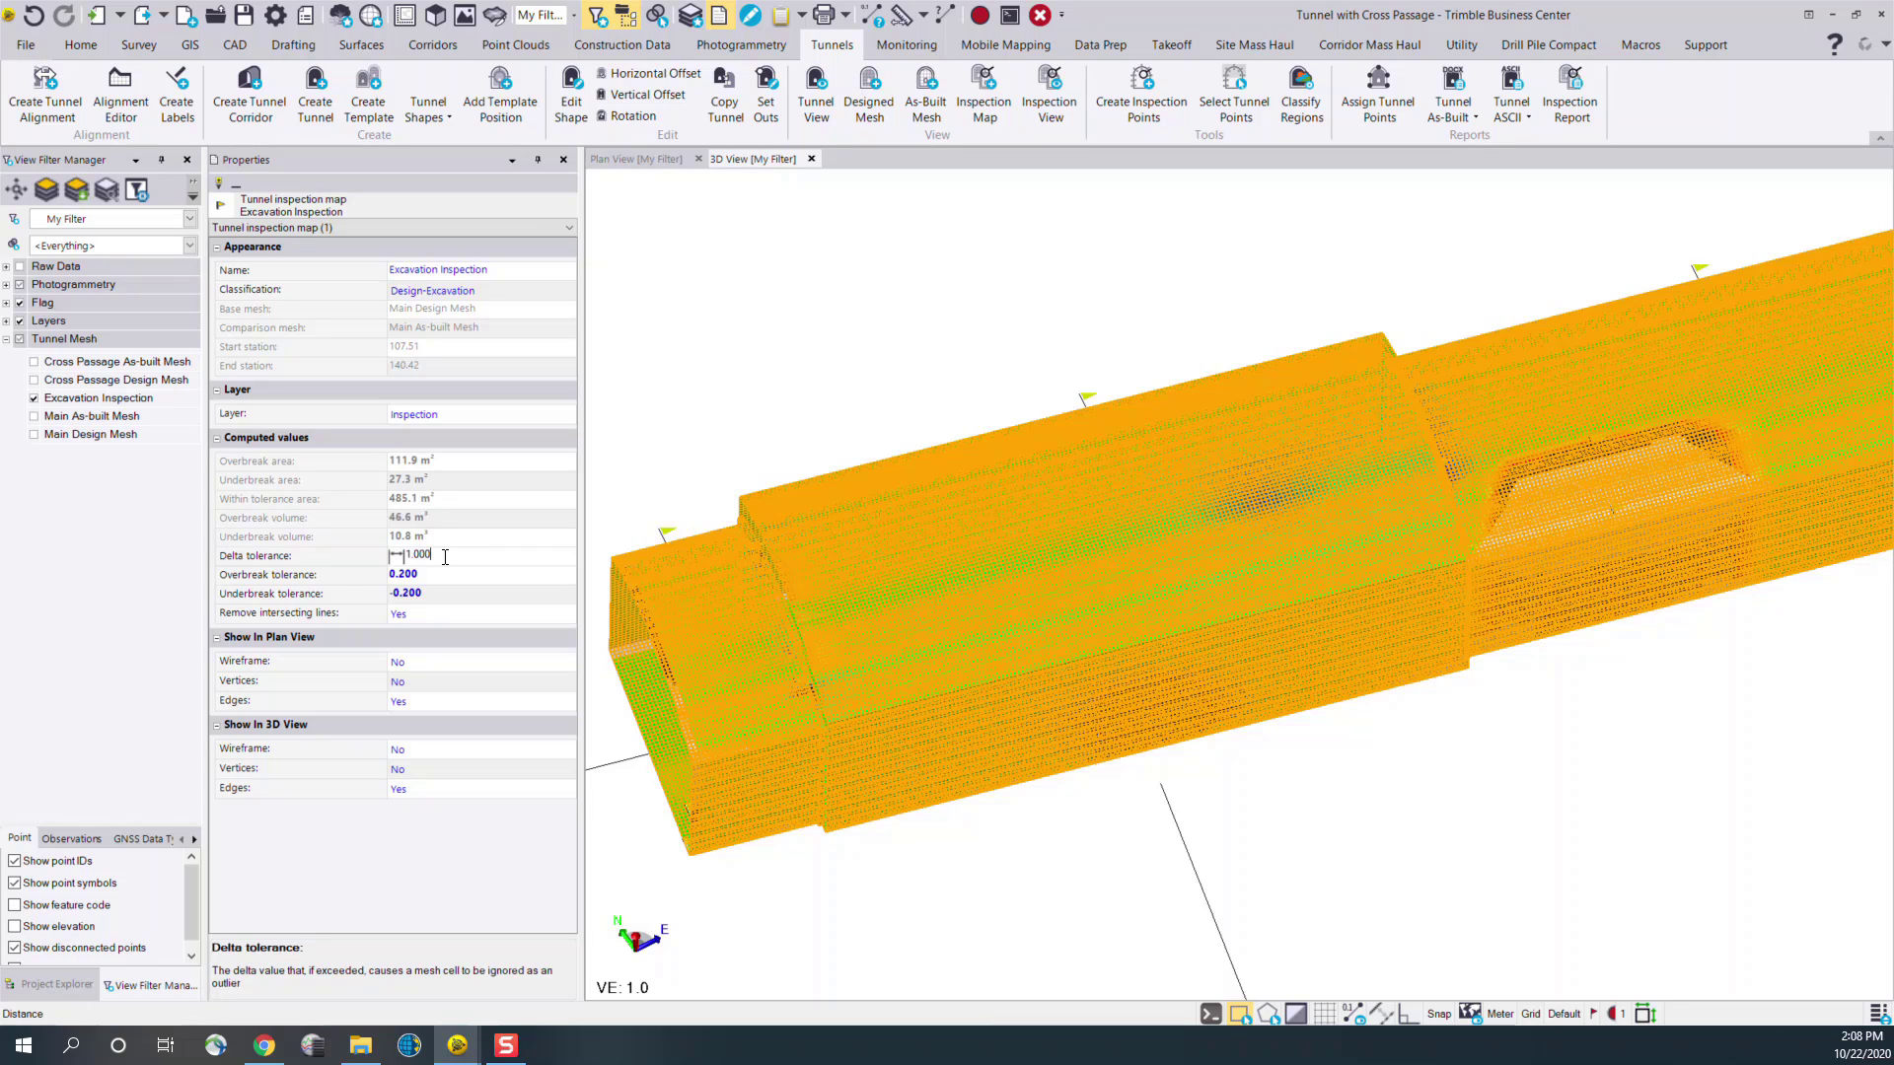
pyautogui.moveTo(445, 557); pyautogui.dragTo(409, 561)
pyautogui.click(1095, 870)
pyautogui.scroll(5, 1095, 675)
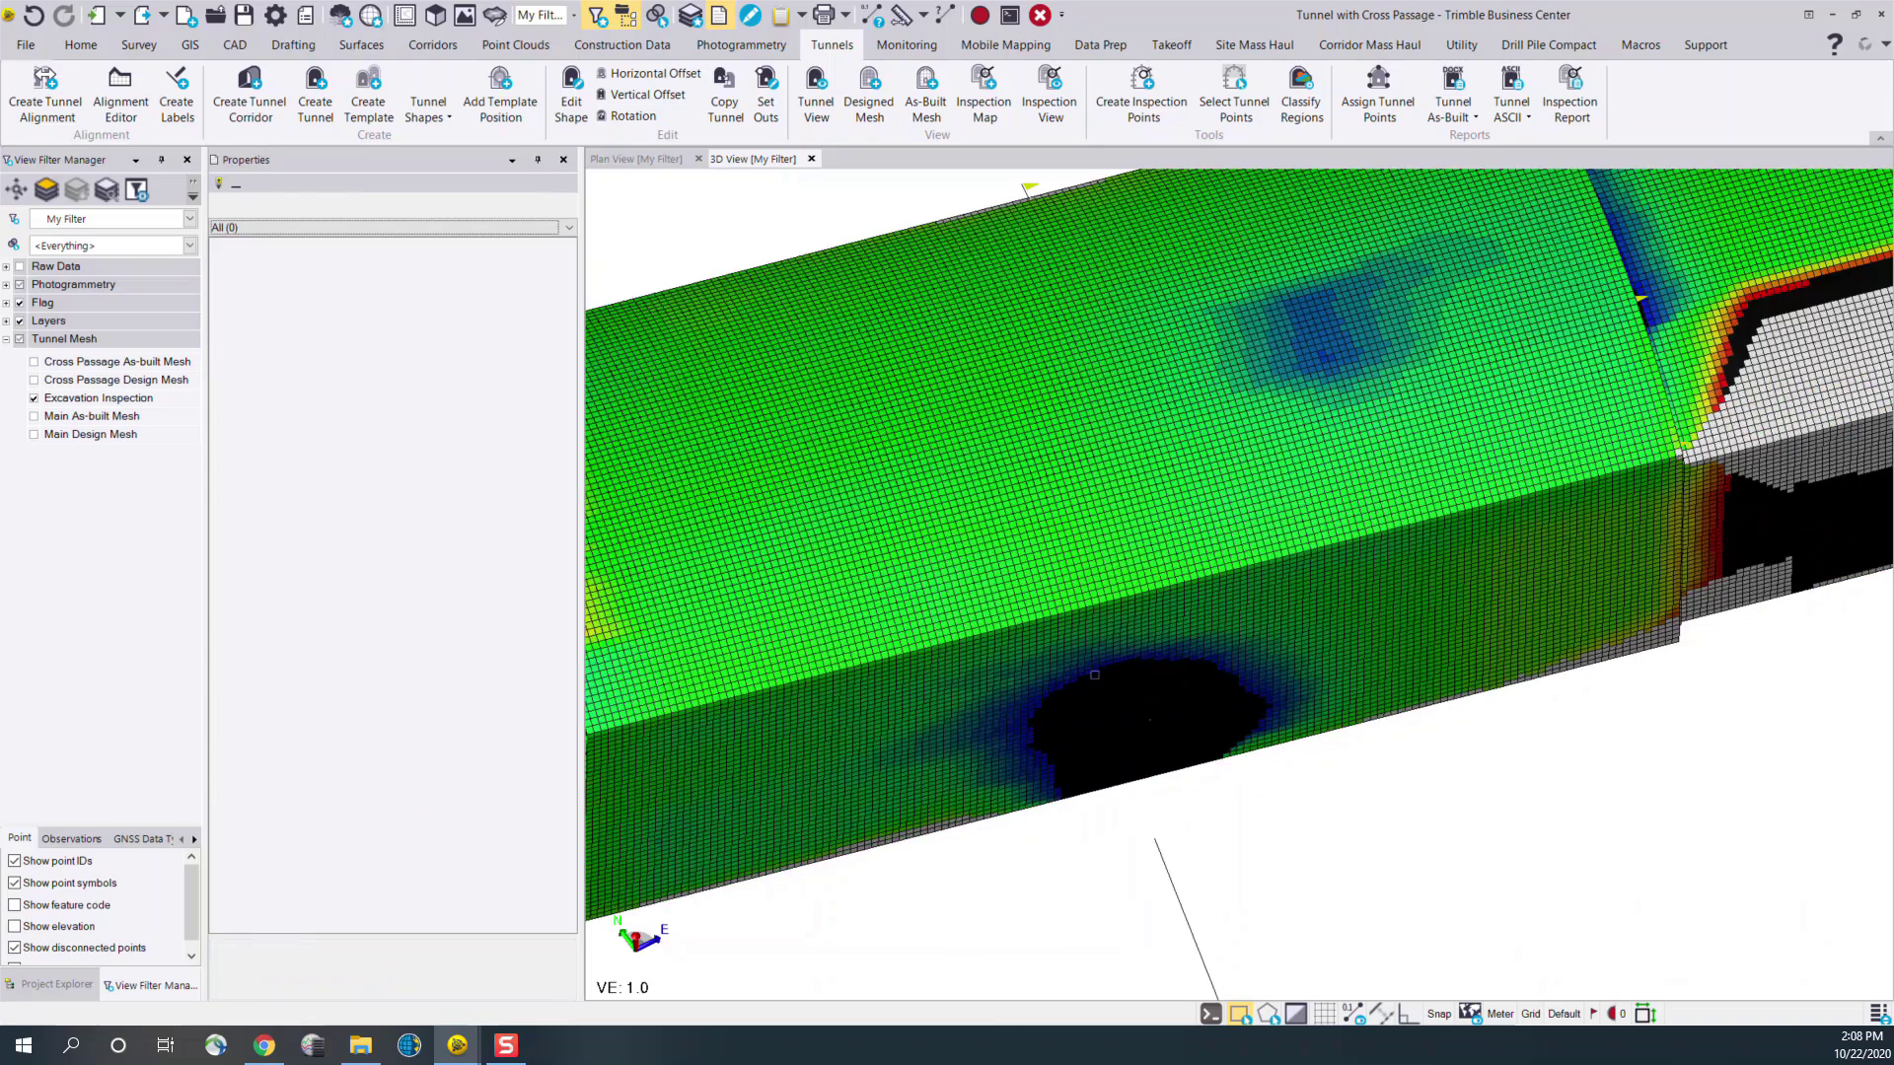
pyautogui.scroll(-2, 1180, 712)
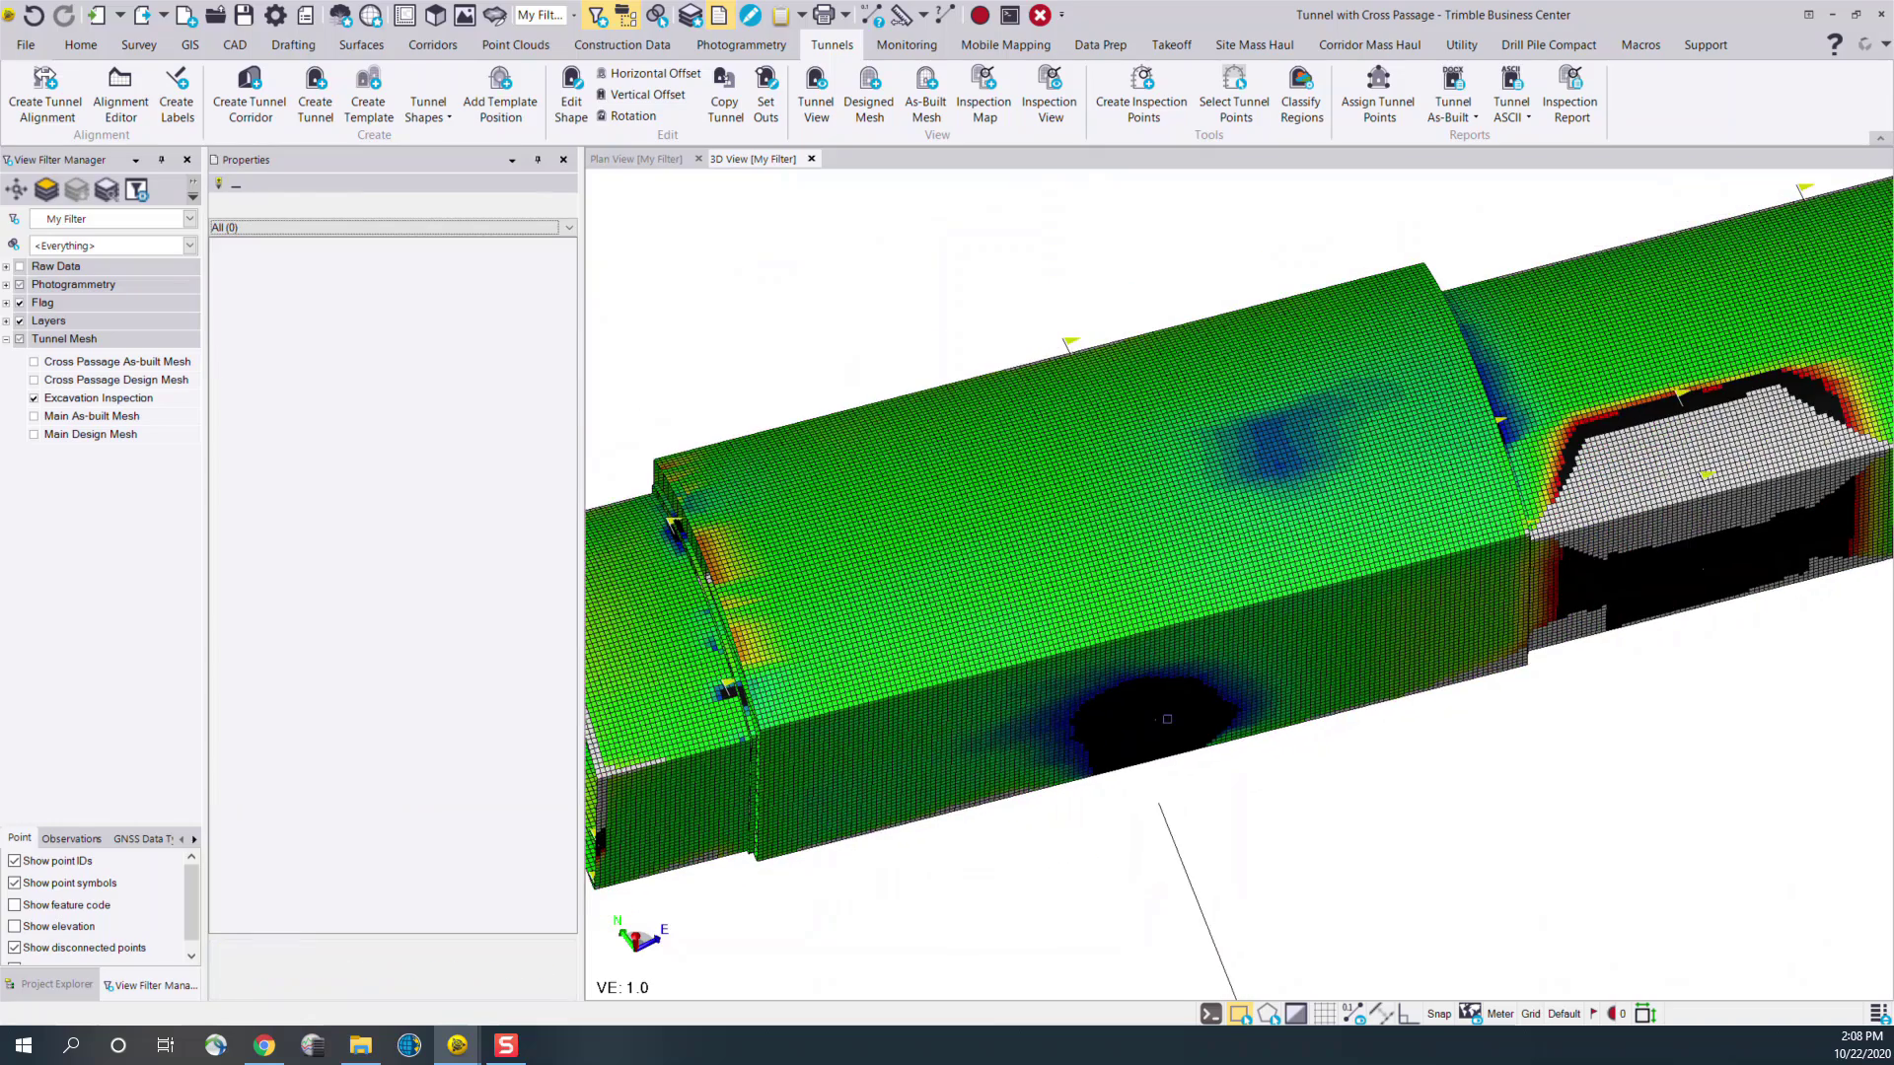
# Select the inspection map again, set its delta tolerance to 2.000, and deselect it to show the recoloured deviations
pyautogui.click(1169, 592)
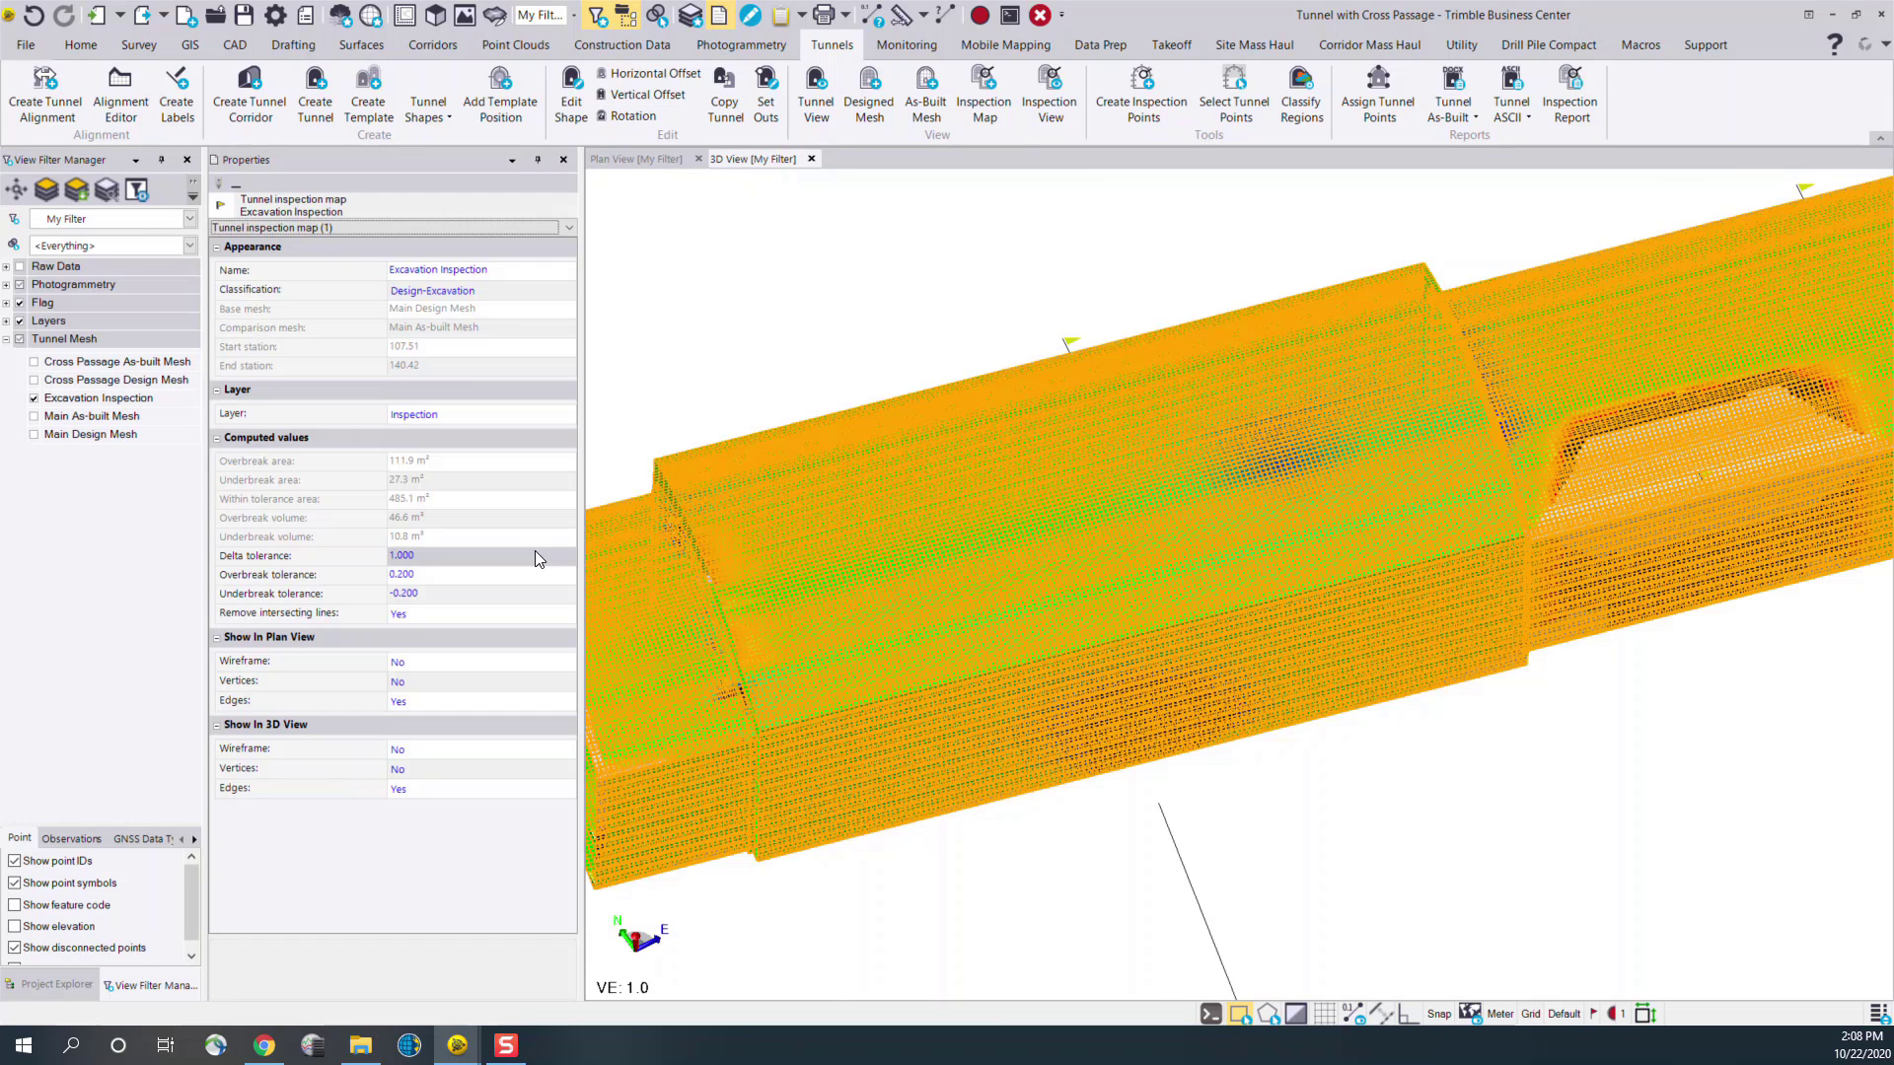
pyautogui.click(479, 560)
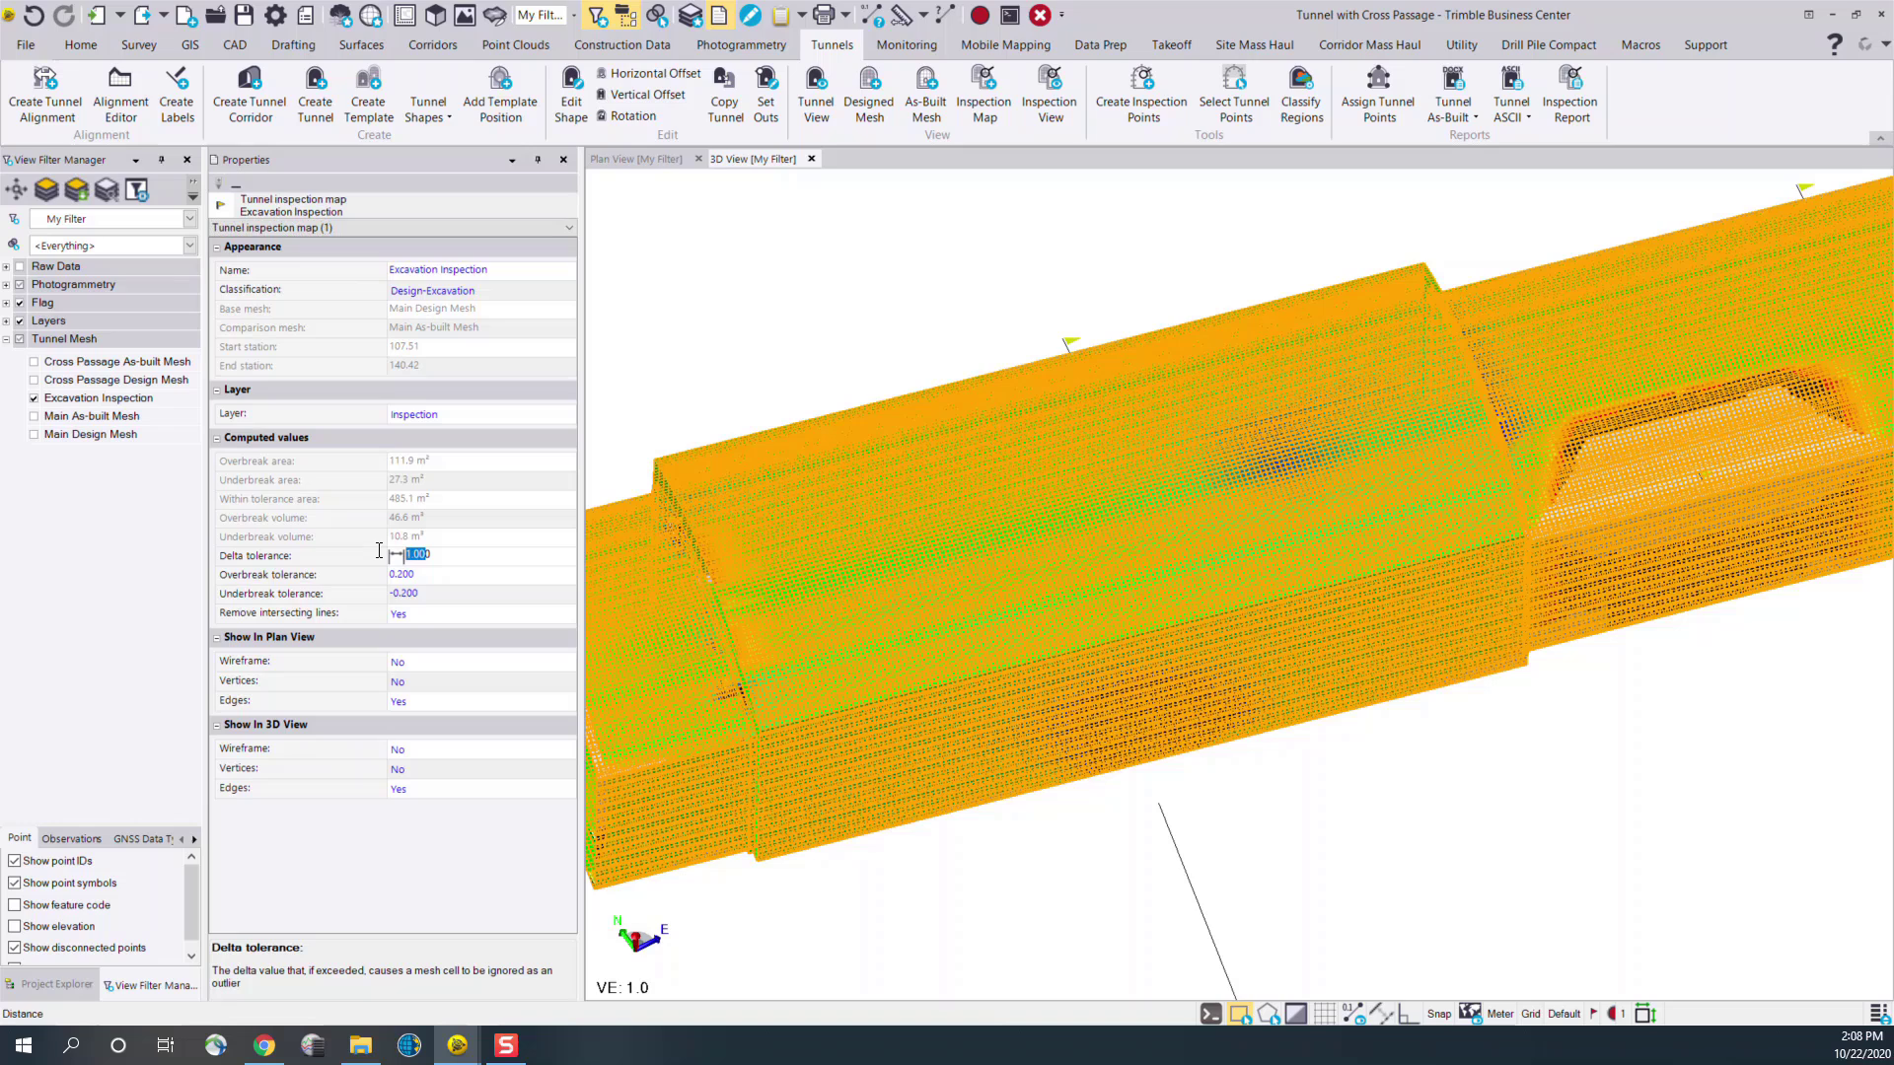
pyautogui.write('2')
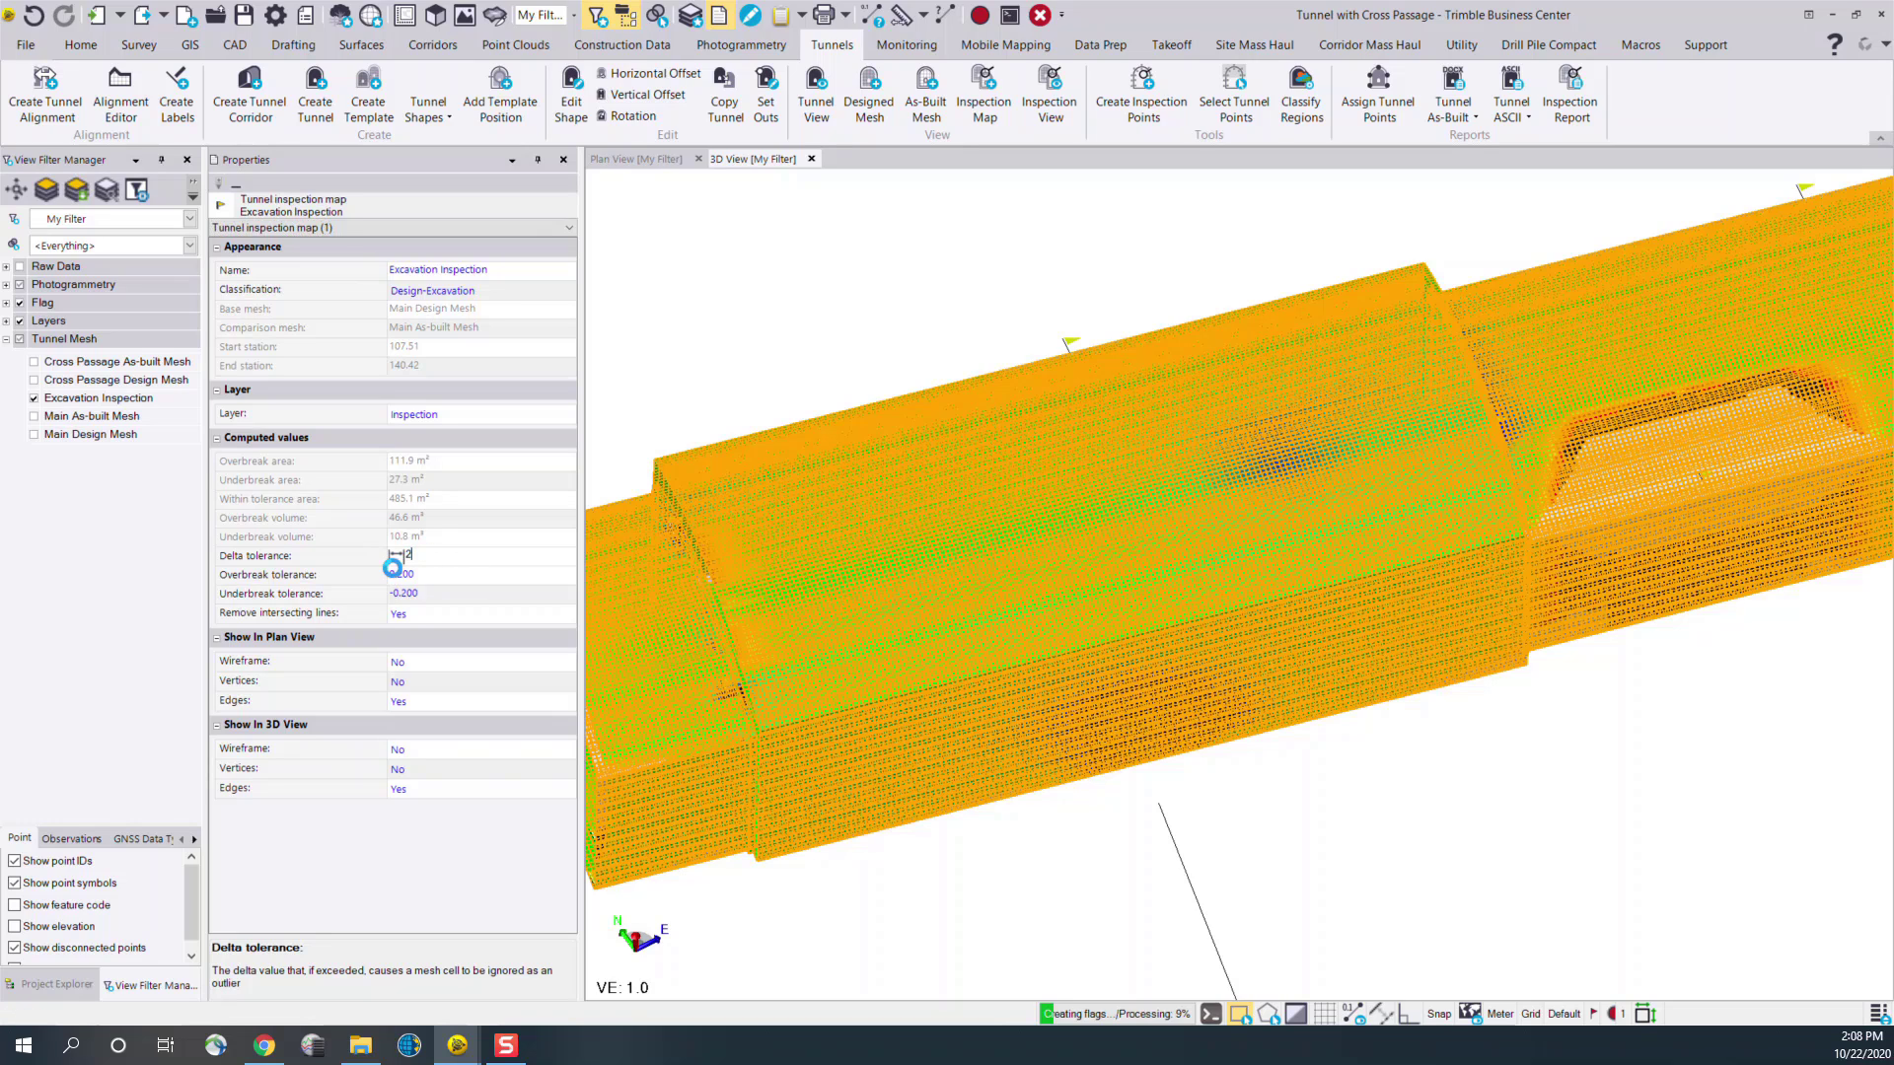
pyautogui.press('Return')
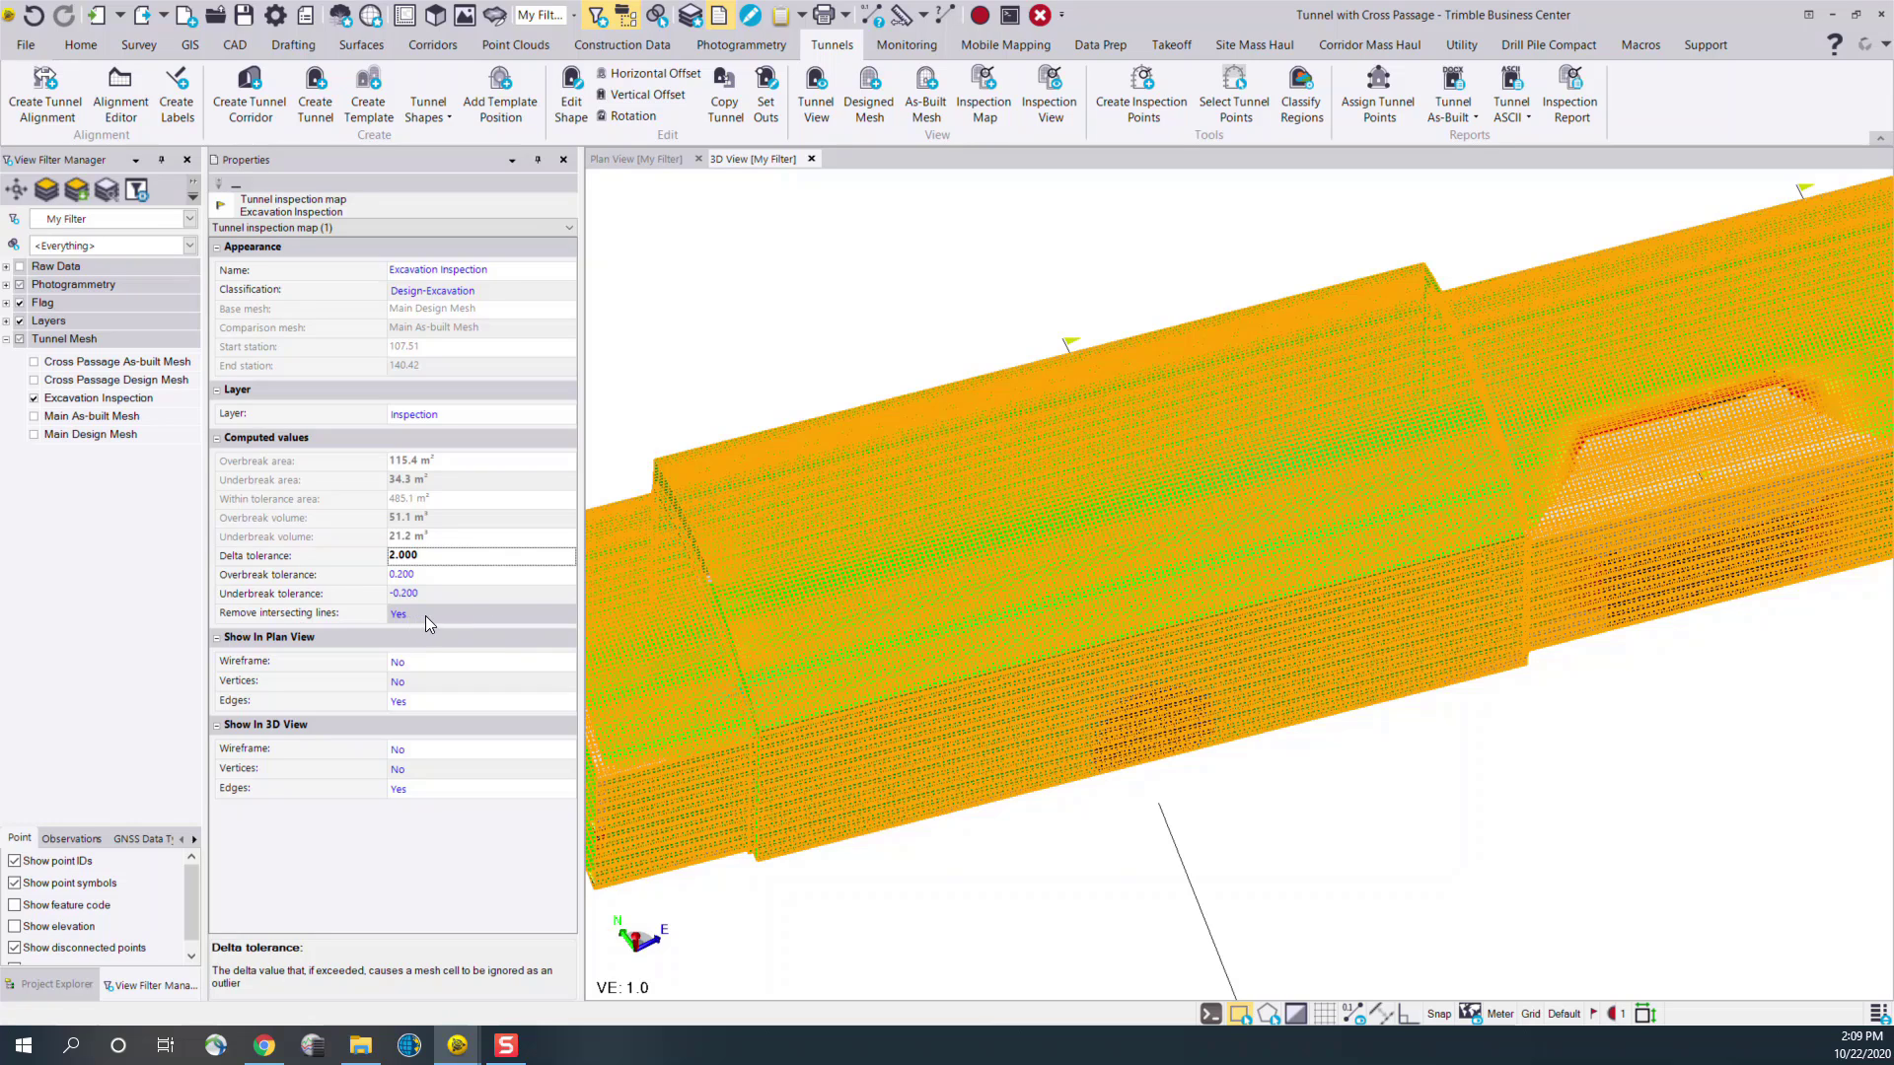
pyautogui.press('Tab')
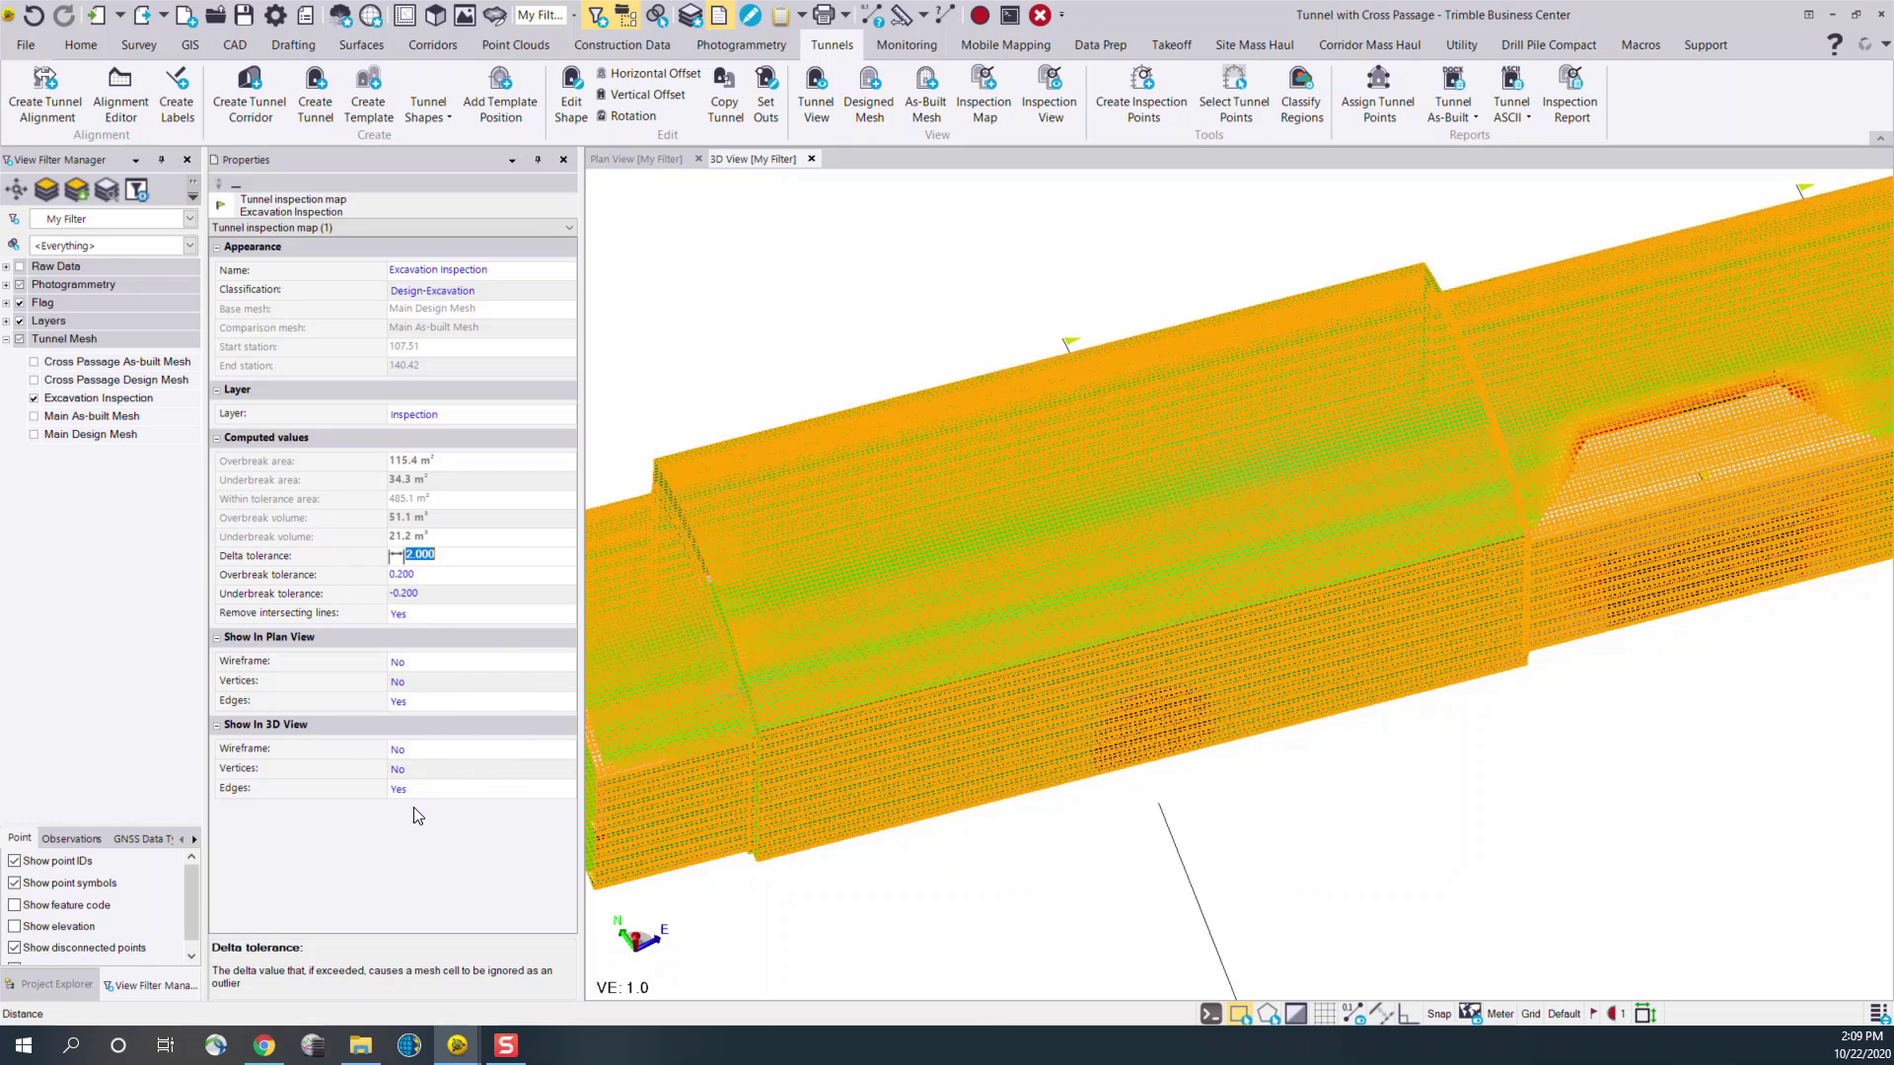
pyautogui.click(424, 834)
pyautogui.click(909, 894)
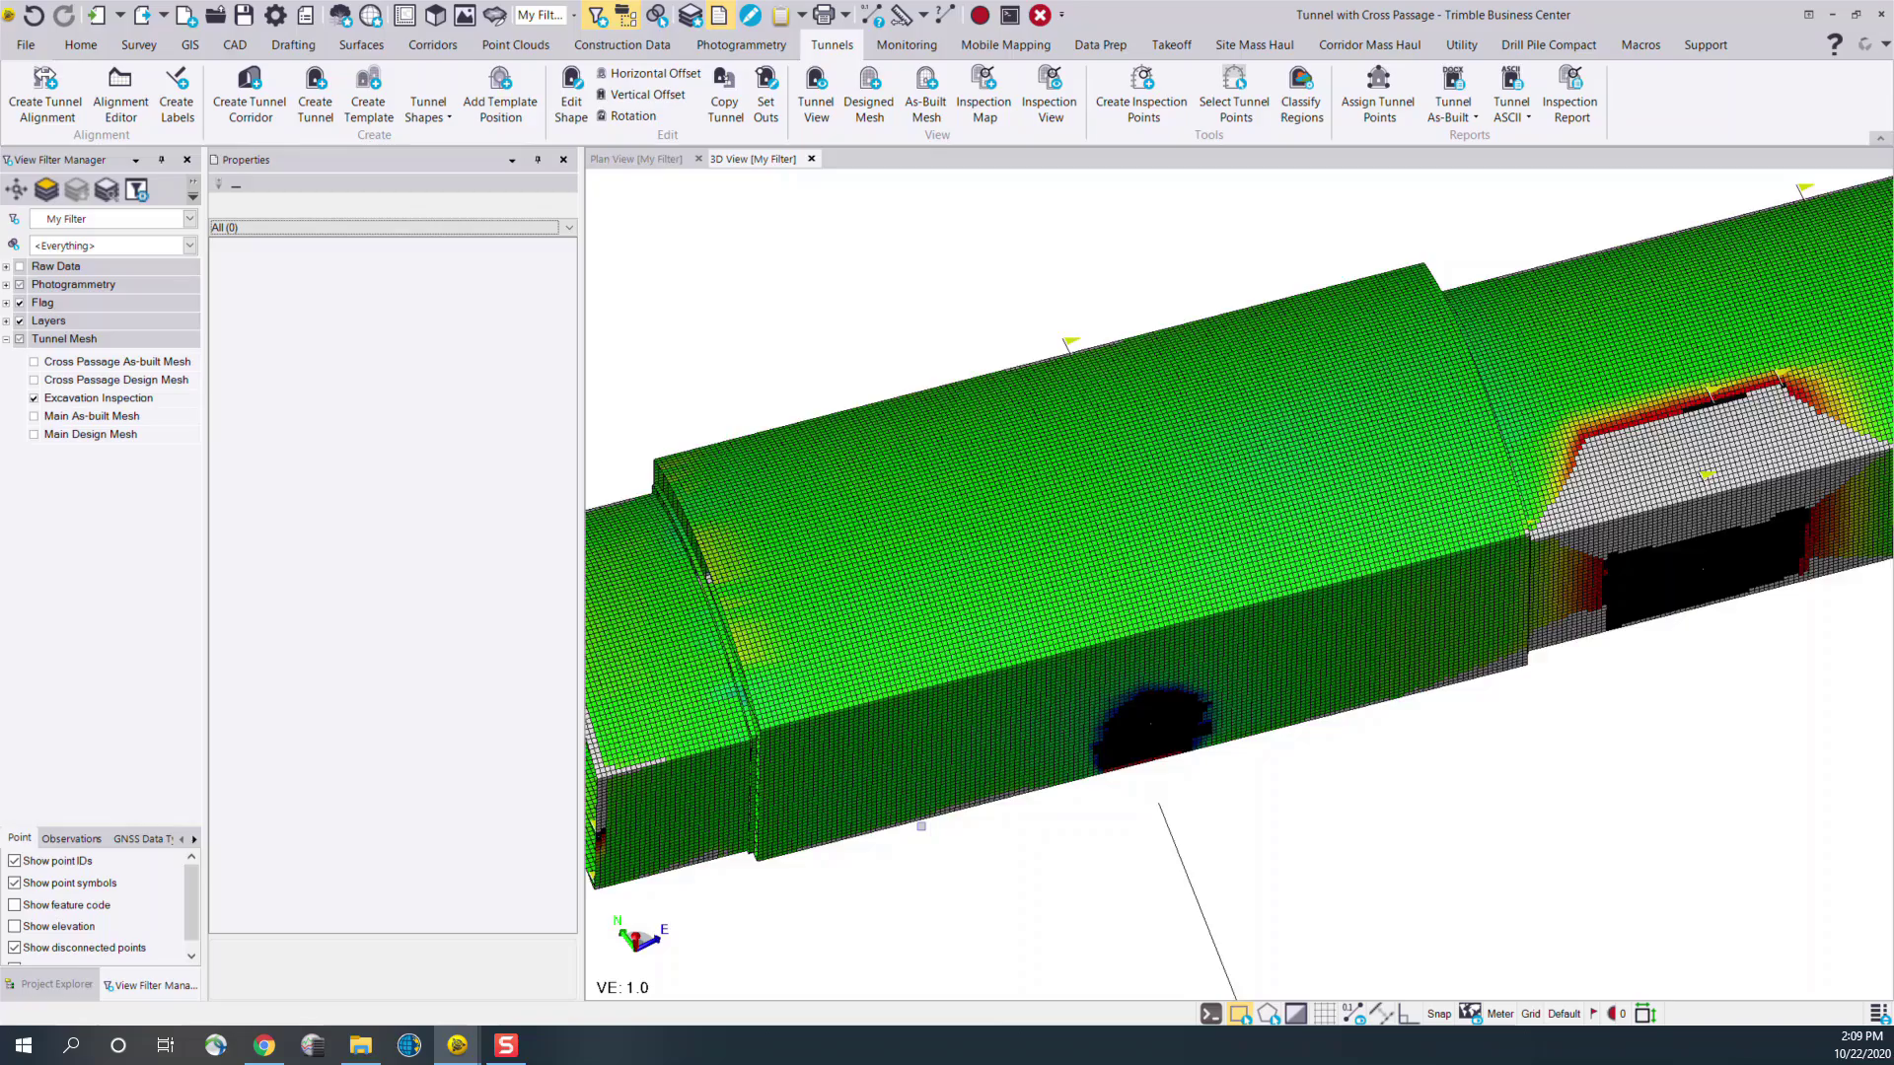